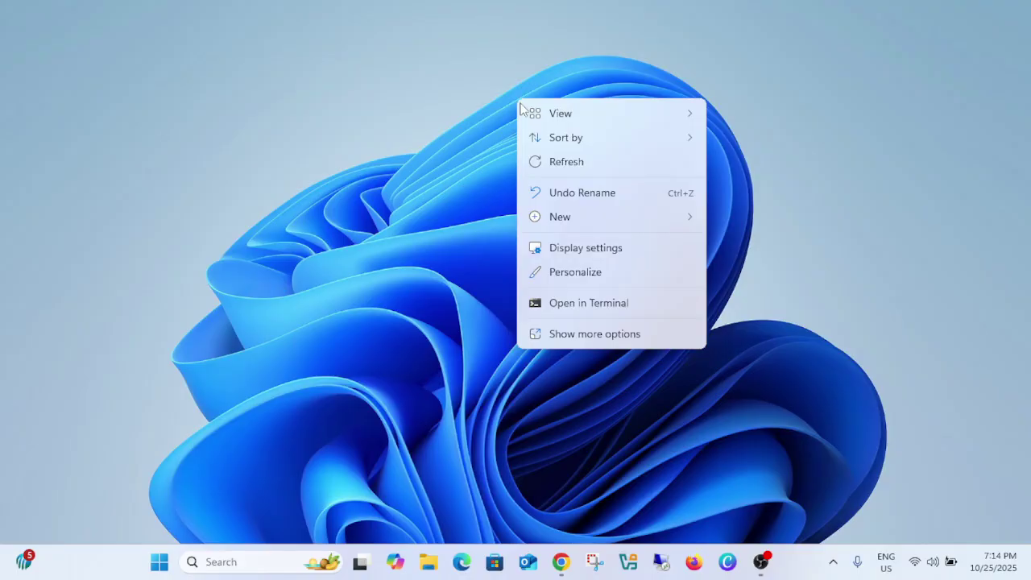
Open the display settings in a maximized window and set the display scale to 100% (Recommended).
left_click(597, 251)
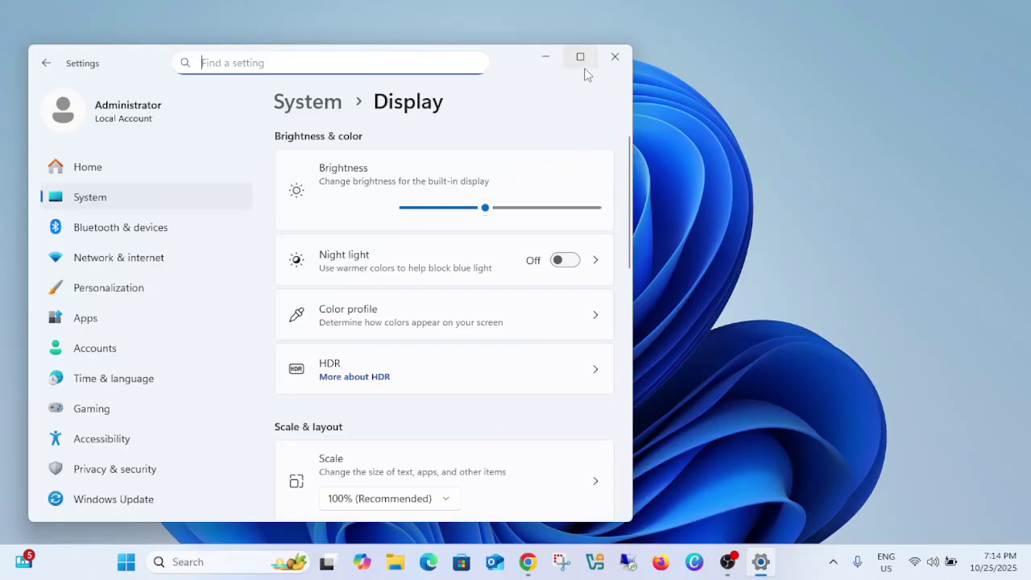
left_click(582, 63)
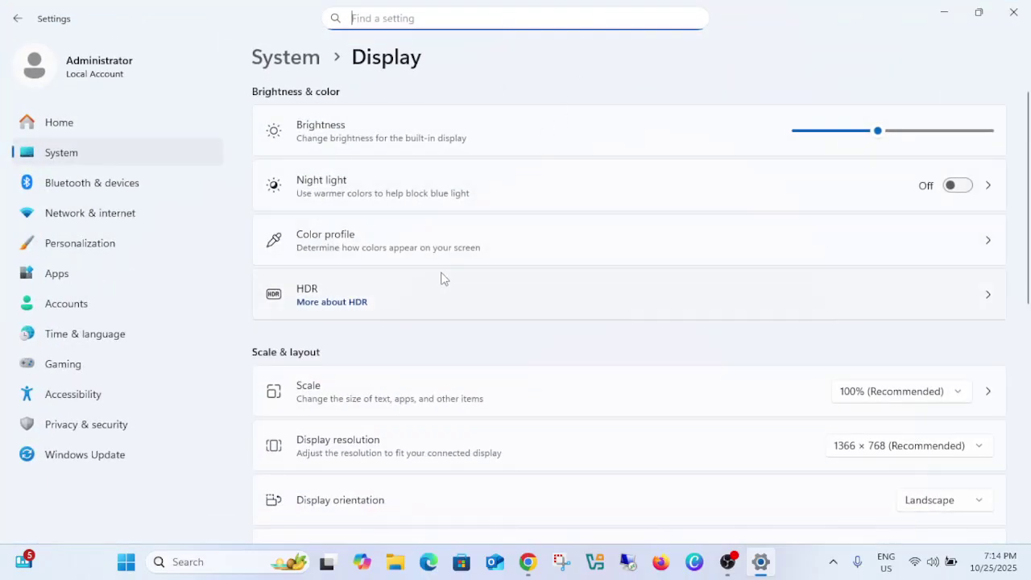
scroll(442, 279, "down", 2)
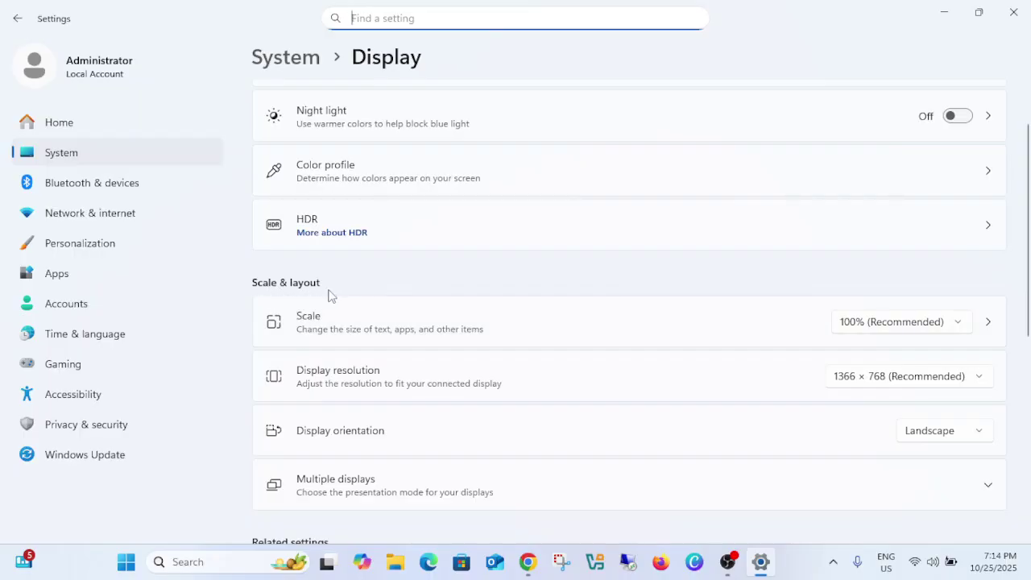
left_click(904, 324)
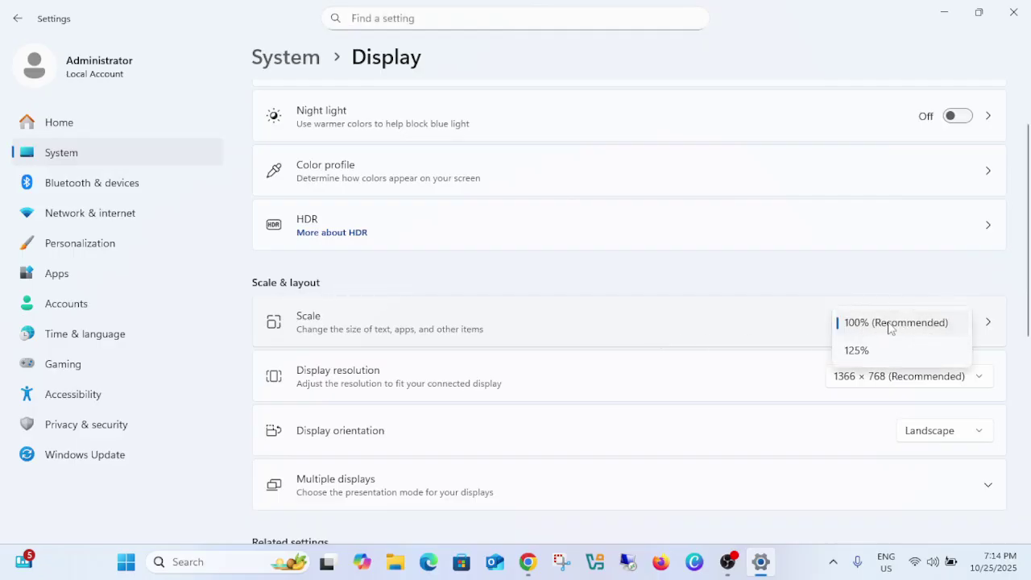
left_click(887, 324)
Review the available display resolutions without choosing another one.
scroll(564, 342, "down", 1)
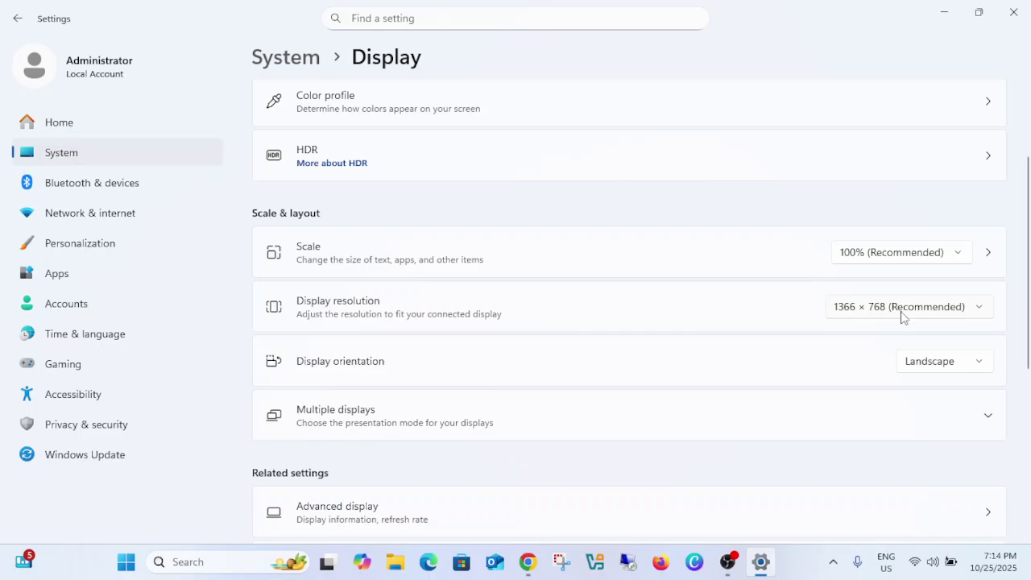
left_click(902, 316)
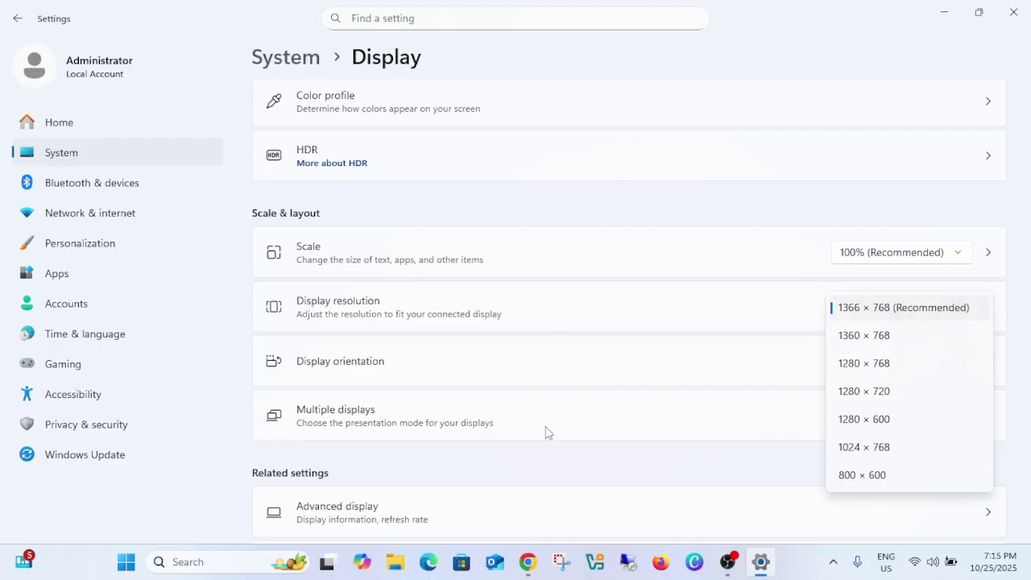
left_click(544, 481)
Open the advanced display settings, set the internal display's refresh rate to 48.01 Hz and keep the change.
scroll(472, 379, "down", 3)
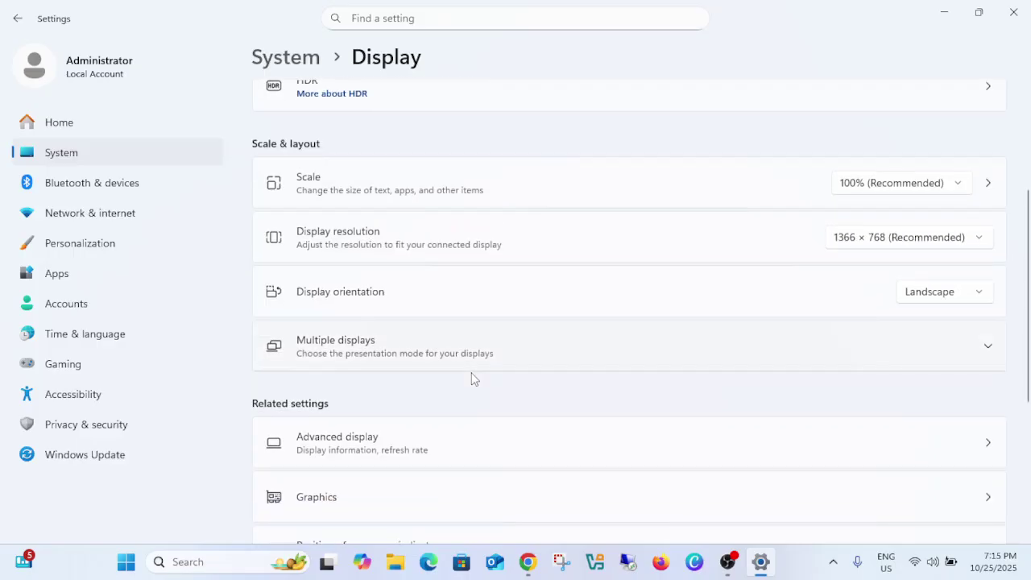
left_click(414, 379)
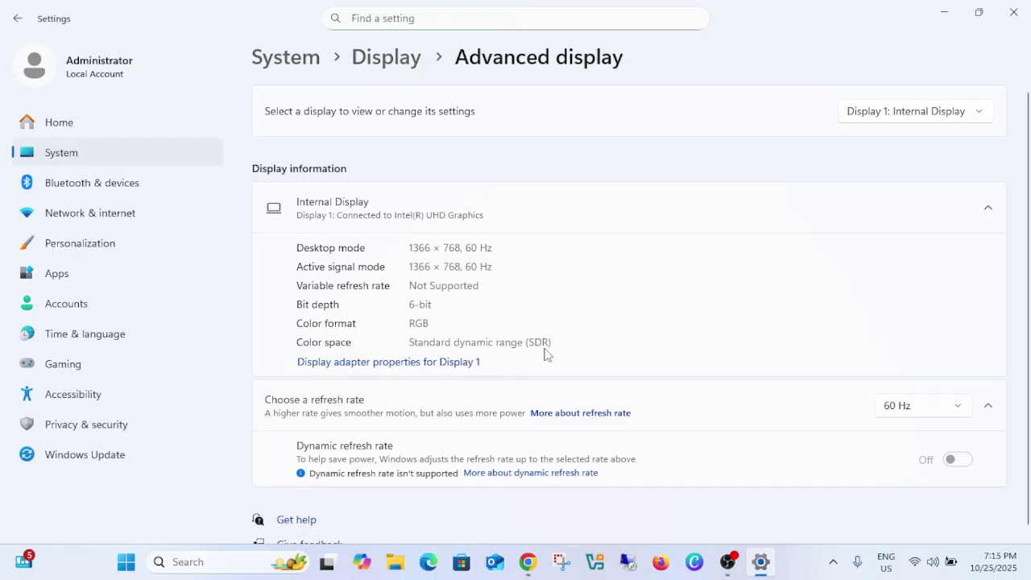
scroll(545, 352, "down", 1)
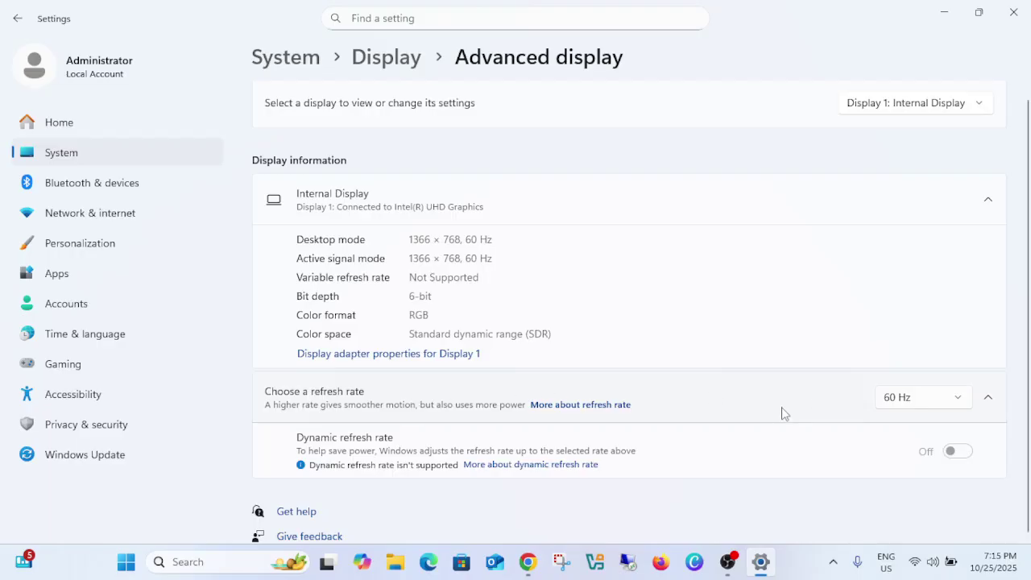
left_click(925, 403)
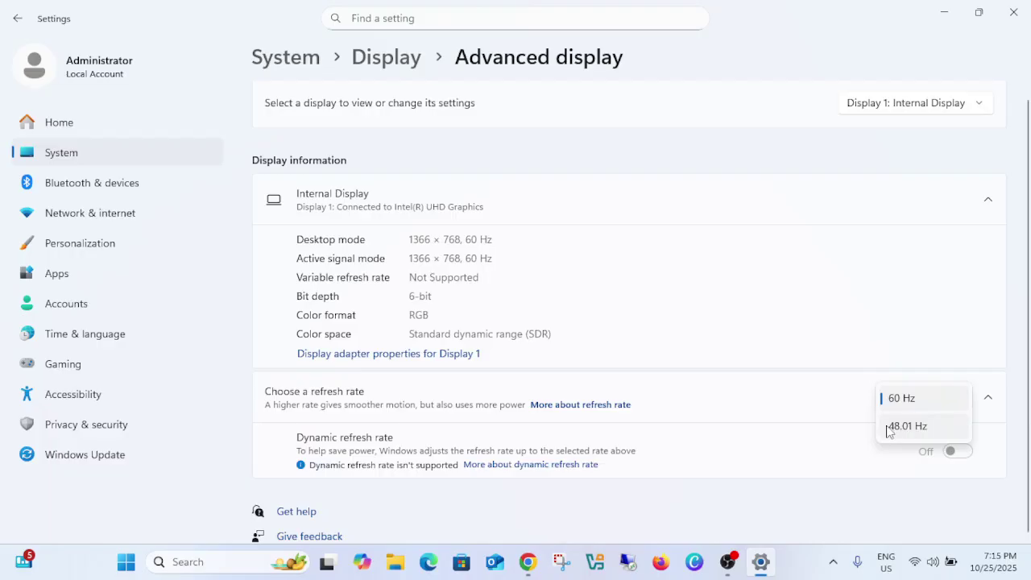
left_click(907, 427)
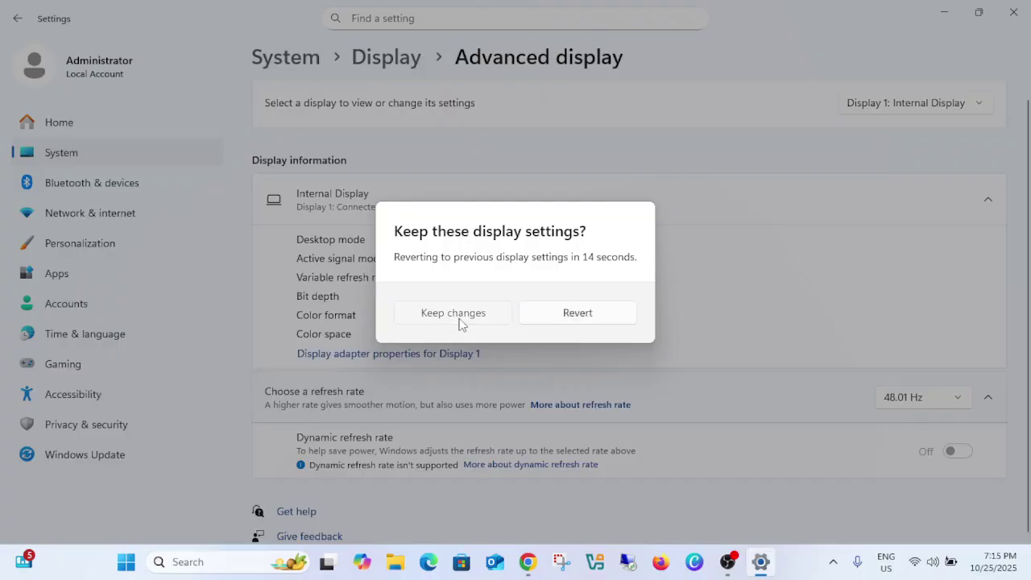
left_click(459, 320)
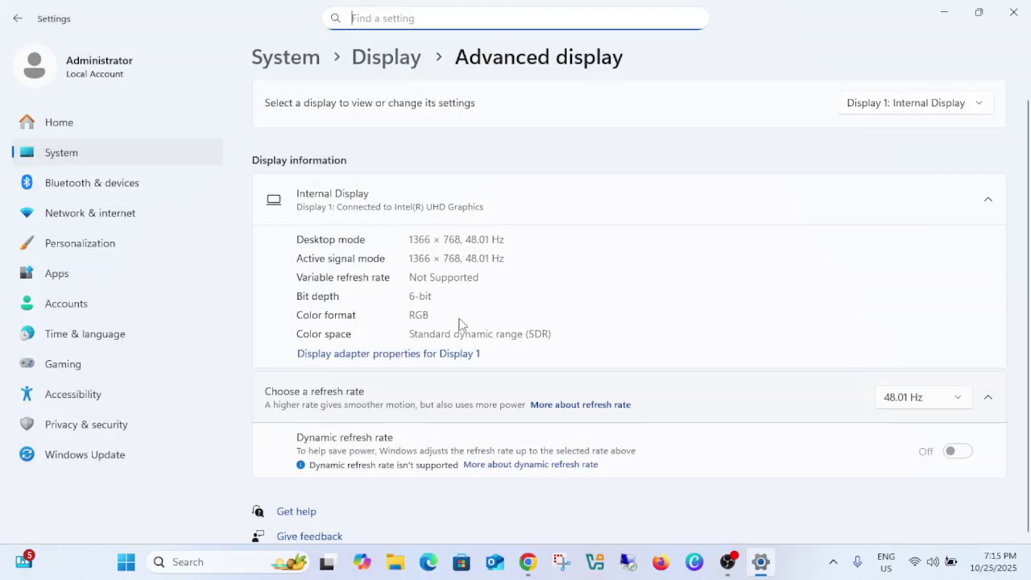
Set the internal display's refresh rate to 60 Hz.
left_click(911, 403)
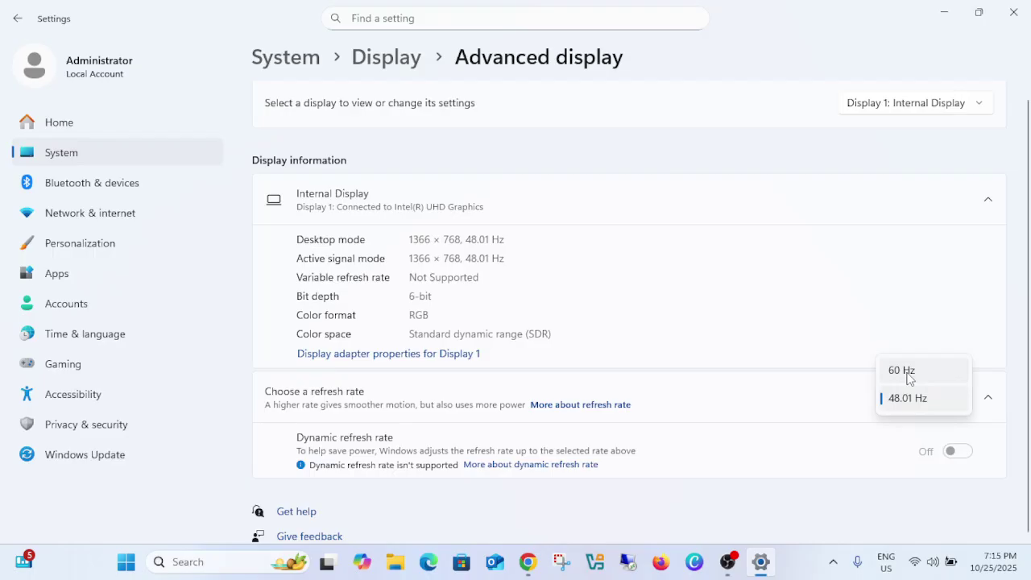
left_click(908, 379)
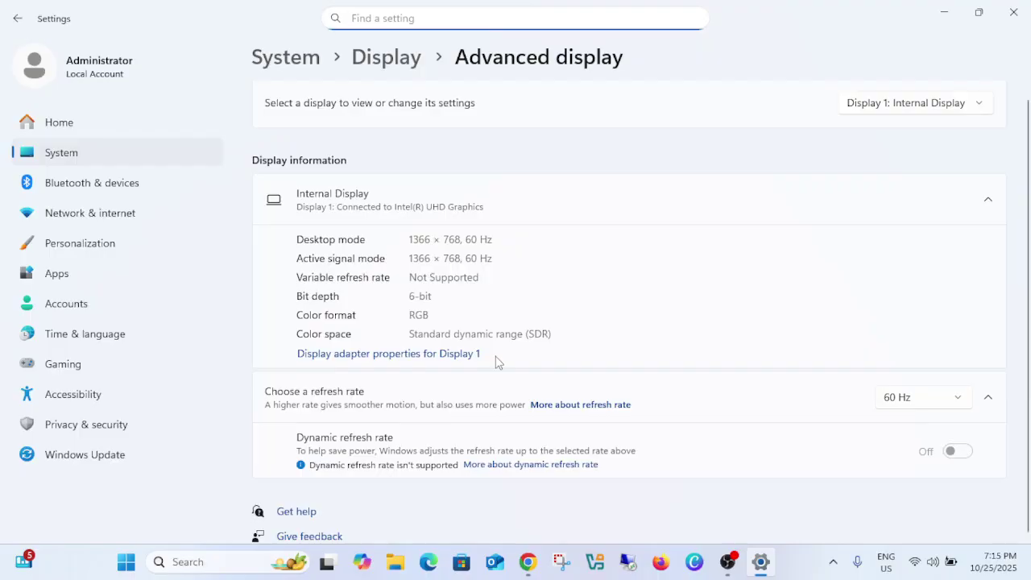
scroll(509, 348, "up", 1)
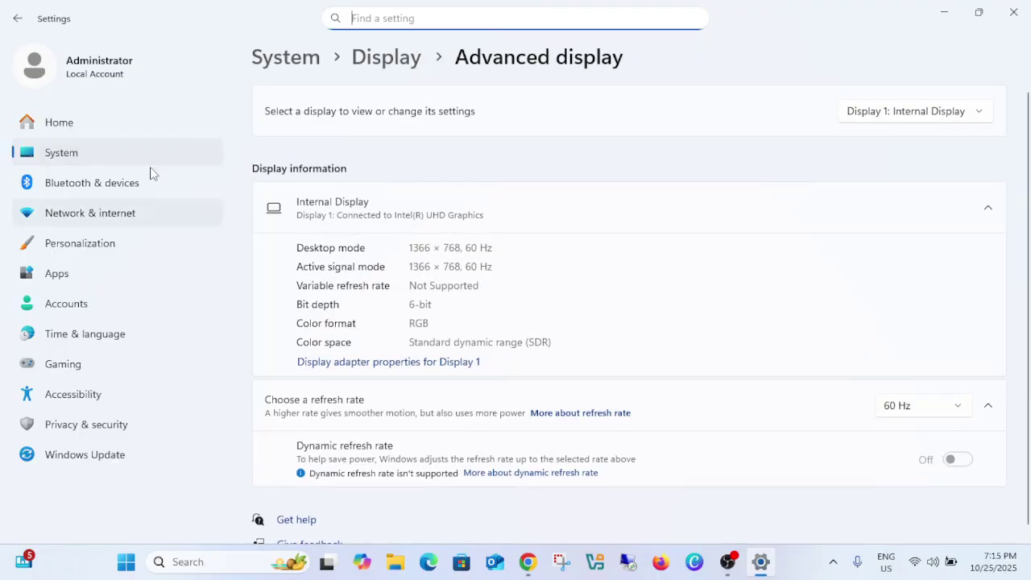
Return to the main display settings, examine the list of display resolutions again, and close Settings.
left_click(17, 18)
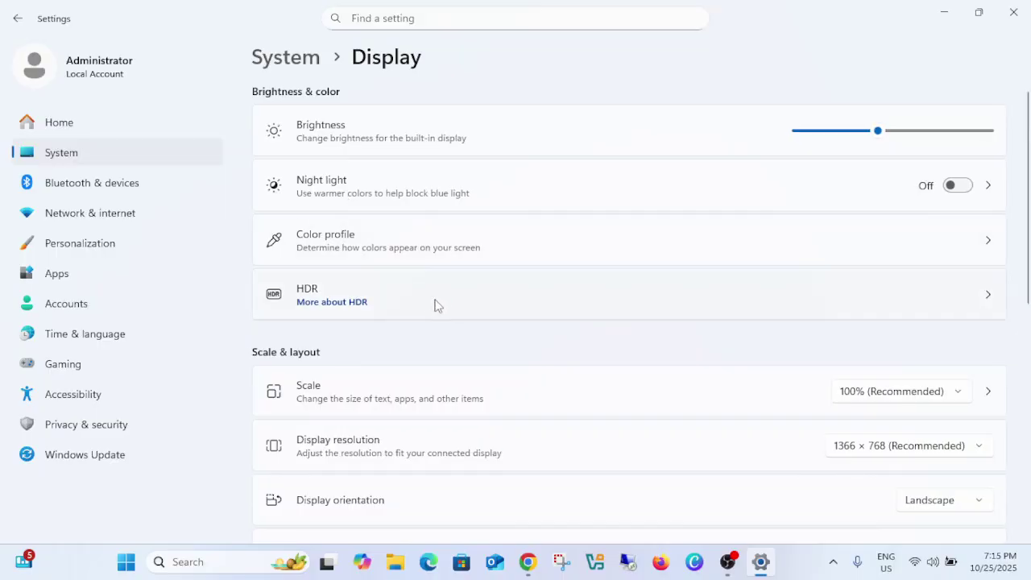
scroll(455, 320, "down", 1)
scroll(463, 329, "down", 2)
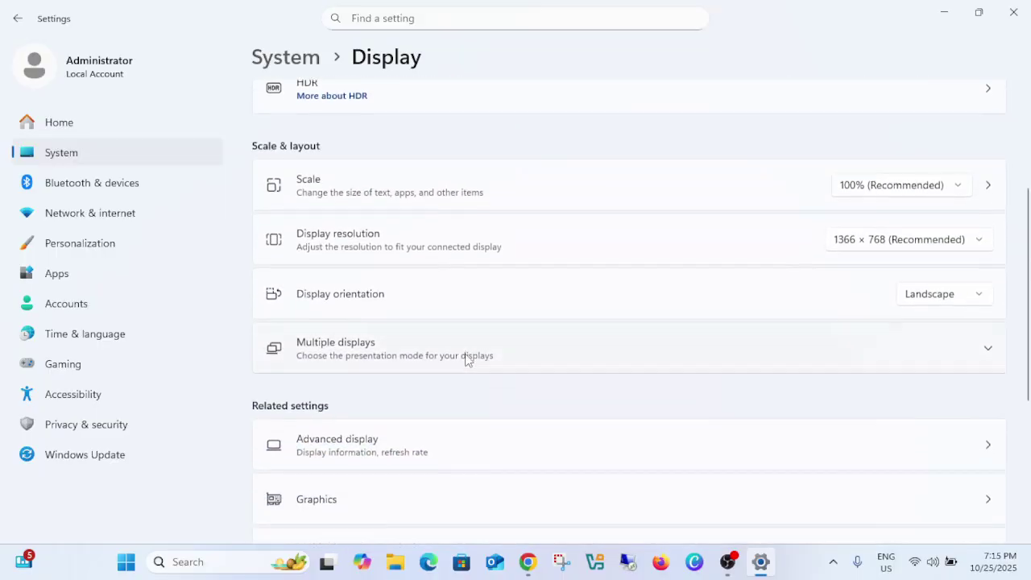
left_click(897, 237)
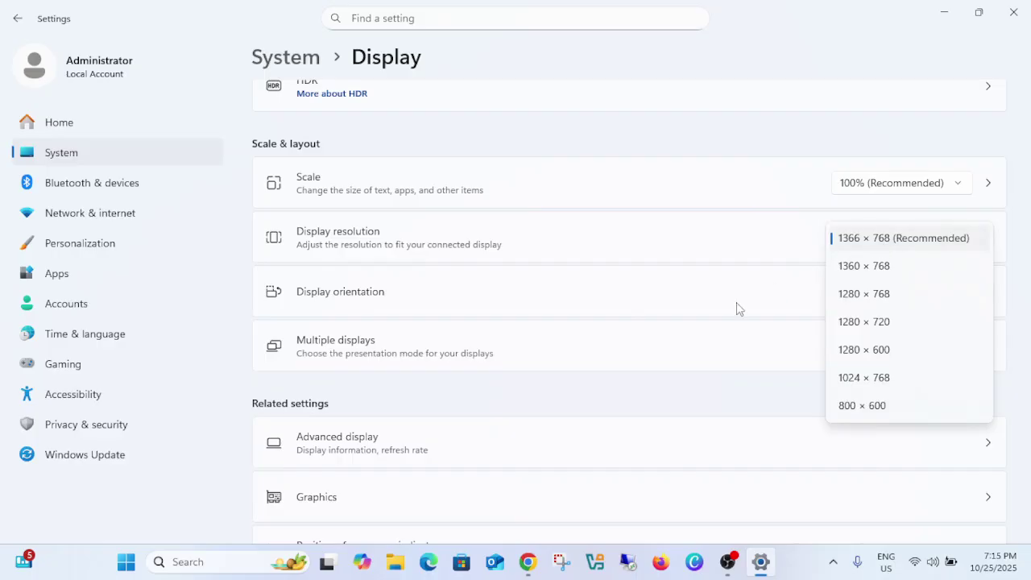
left_click(555, 400)
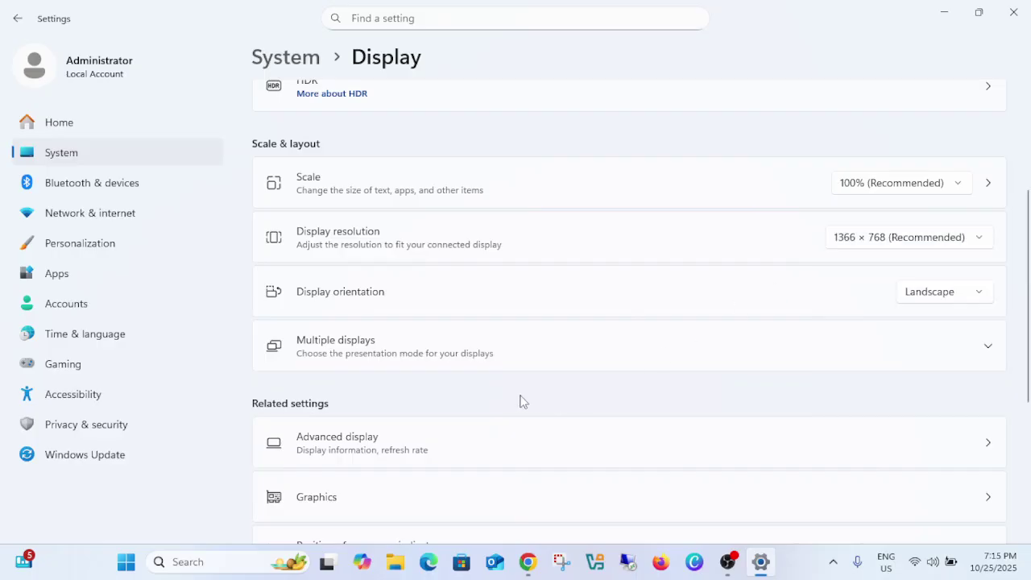
scroll(636, 249, "up", 3)
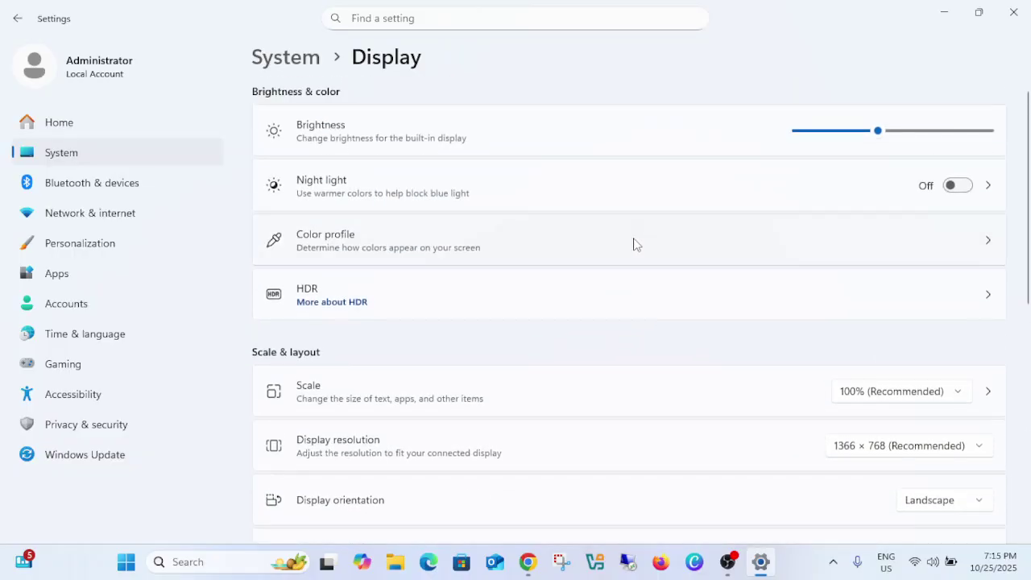
left_click(1027, 6)
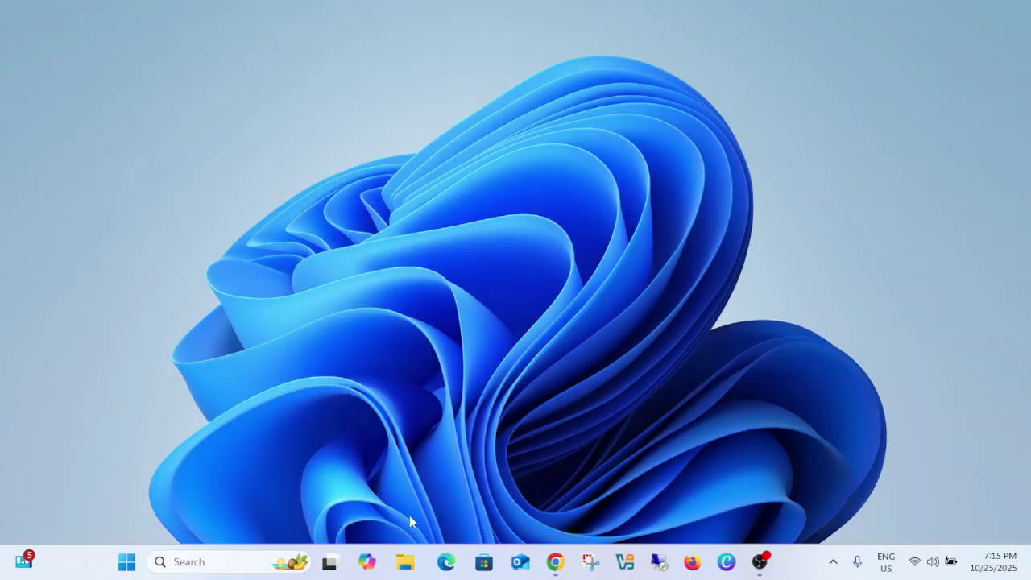
Search Windows for Device Manager, open it and move its window toward the middle of the desktop.
left_click(273, 564)
type("d")
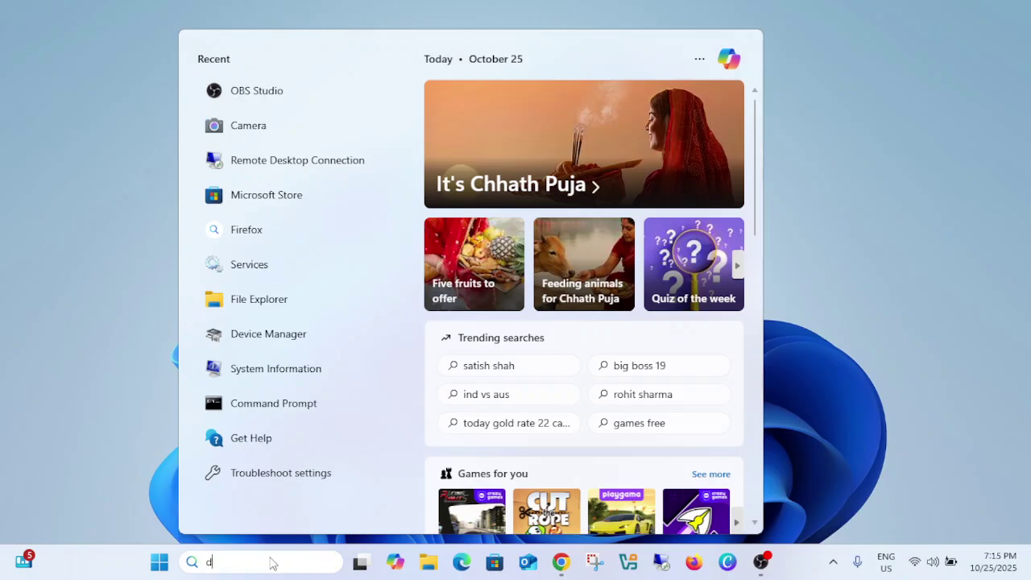
type("evic")
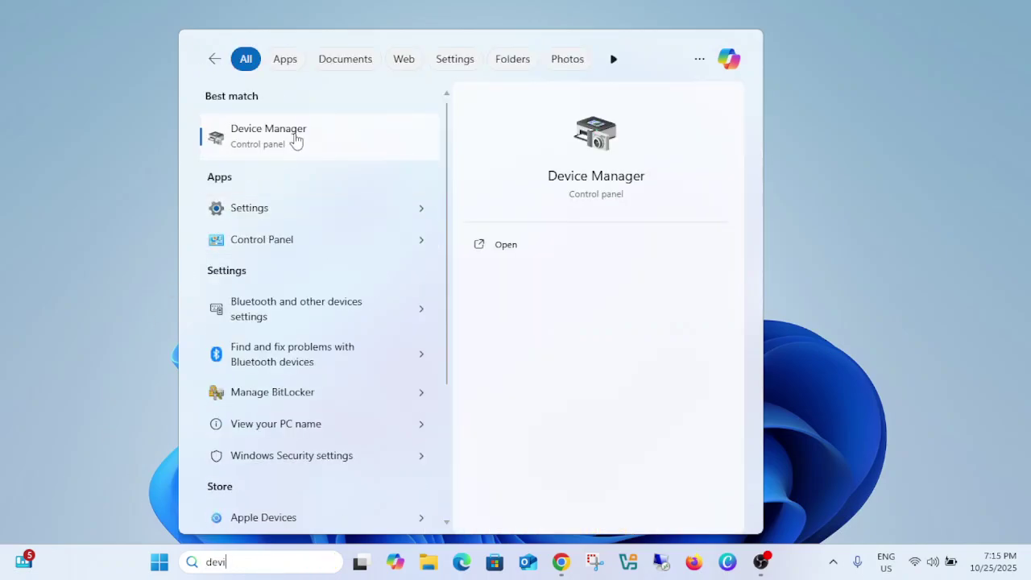
left_click(295, 140)
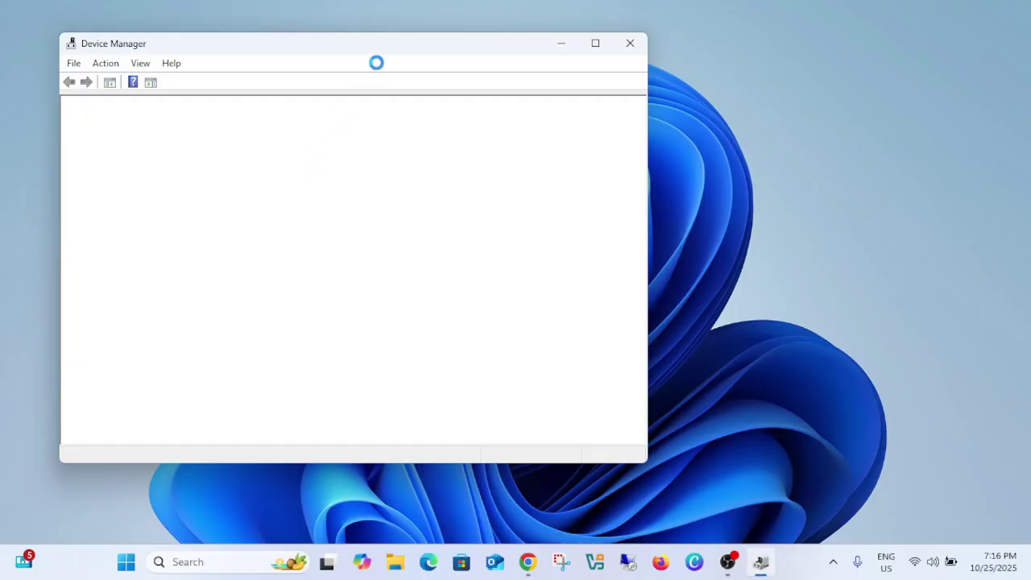
left_click_drag(385, 51, 477, 70)
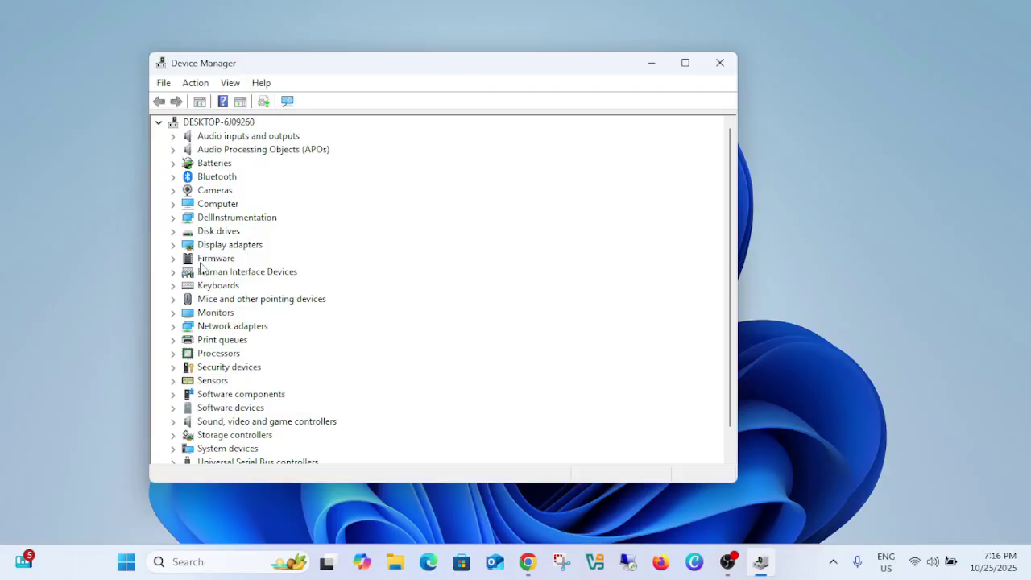
Run an automatic driver update for the Intel(R) UHD Graphics display adapter and close the update wizard.
left_click(229, 245)
left_click(174, 245)
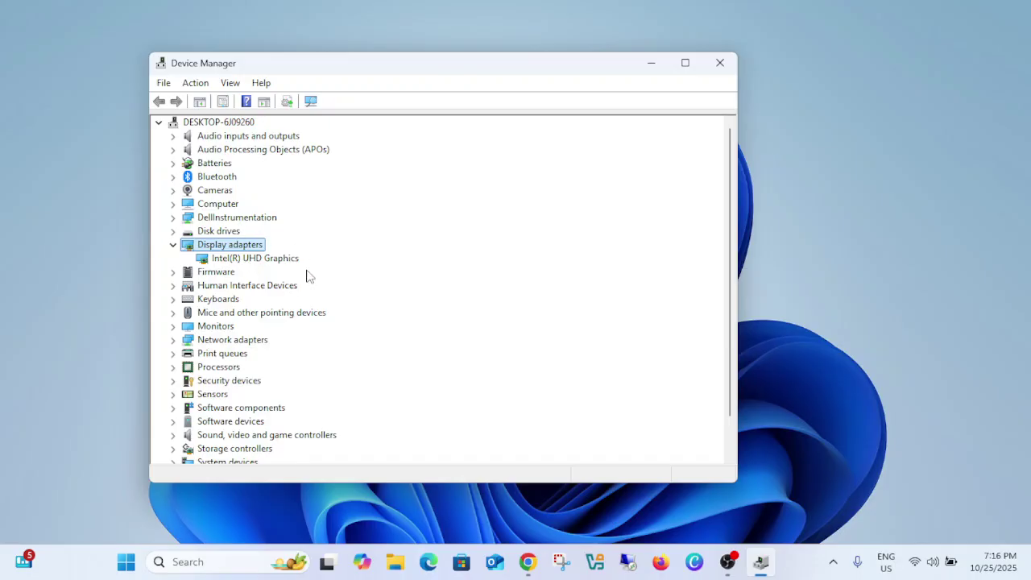
left_click(244, 260)
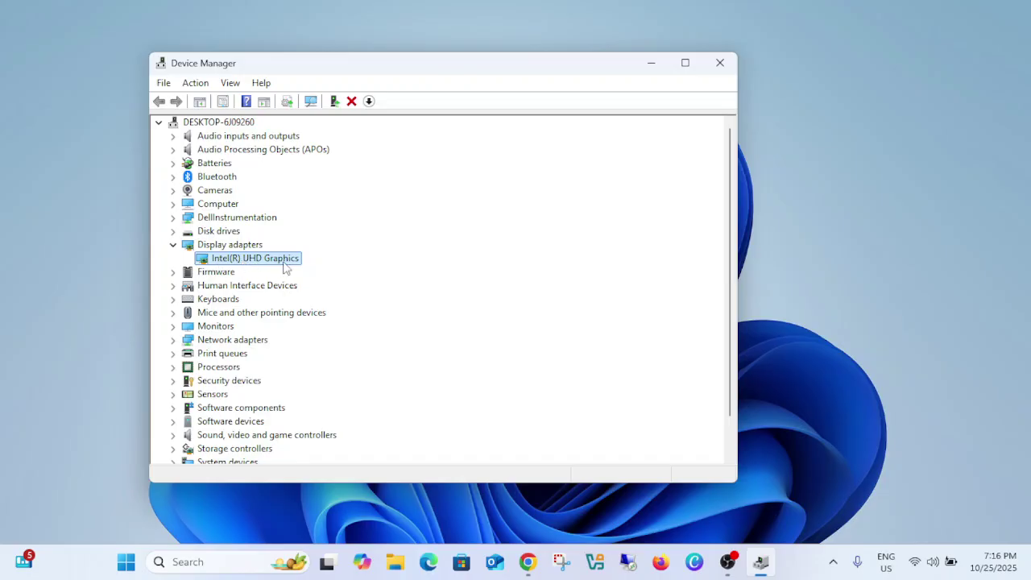
right_click(246, 266)
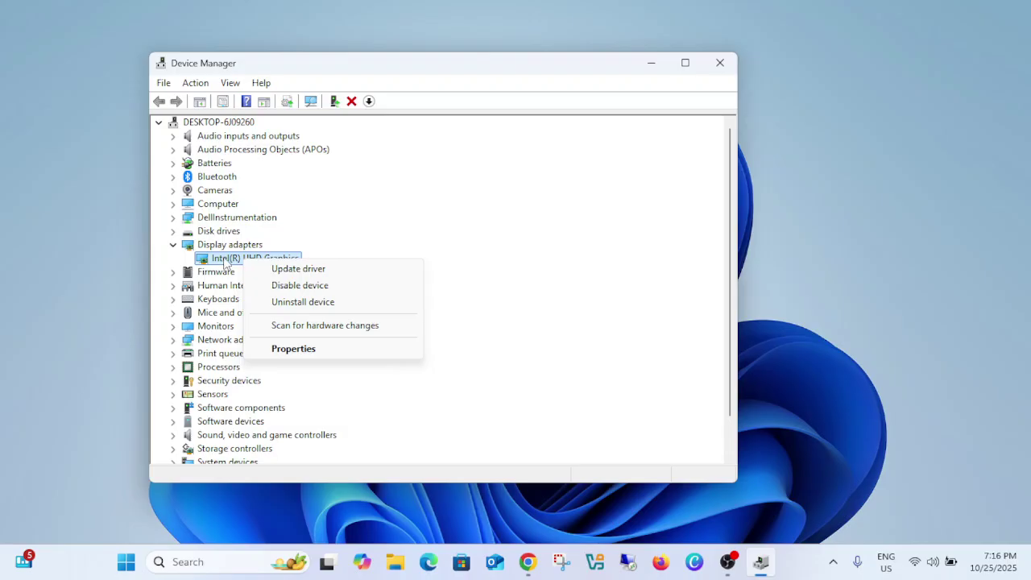
left_click(305, 268)
left_click(343, 256)
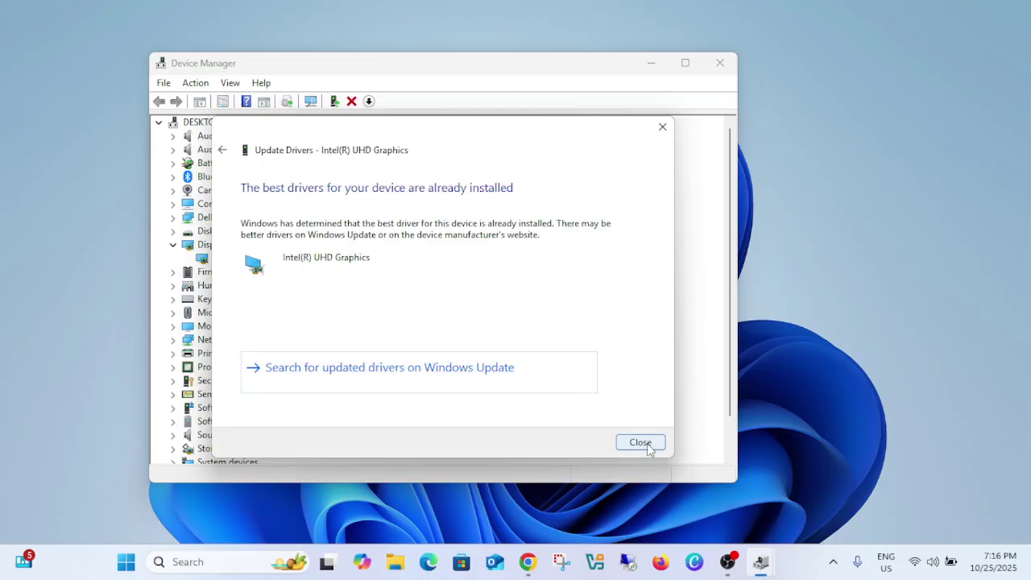
left_click(640, 442)
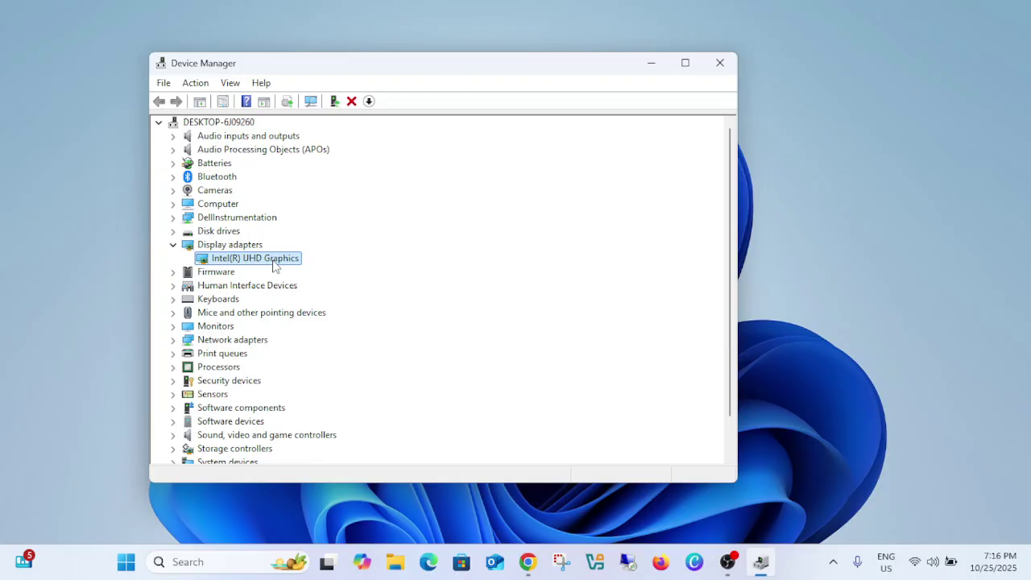
Open the Intel(R) UHD Graphics properties, view the driver information and highlight the driver version.
right_click(275, 267)
left_click(322, 352)
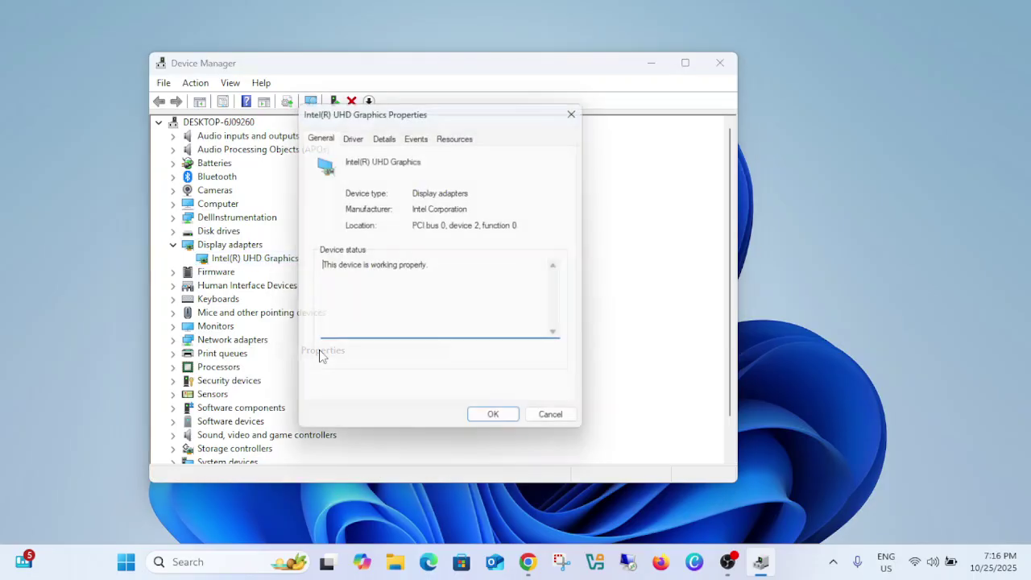
left_click(349, 137)
left_click_drag(490, 106, 622, 108)
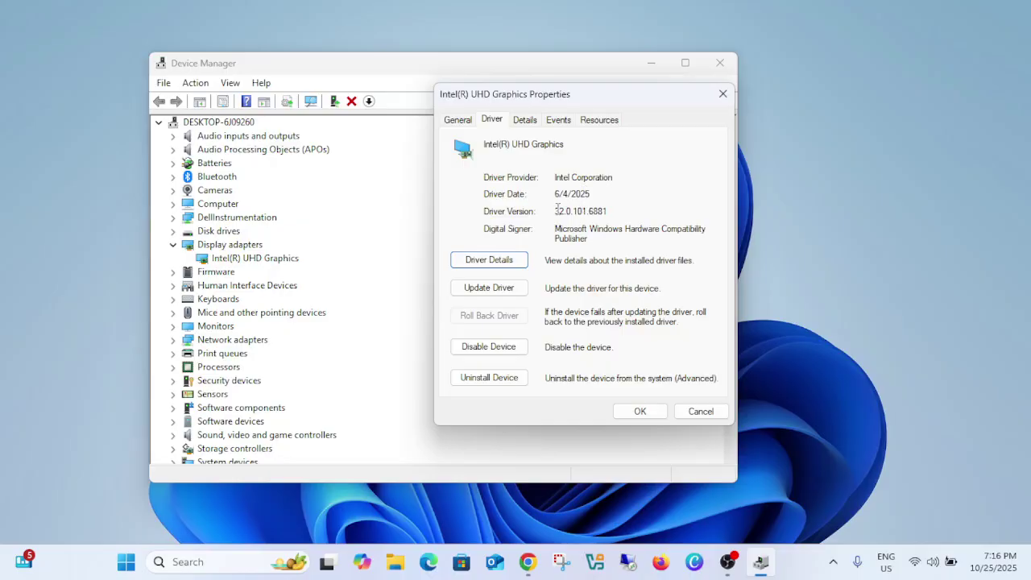
double_click(598, 208)
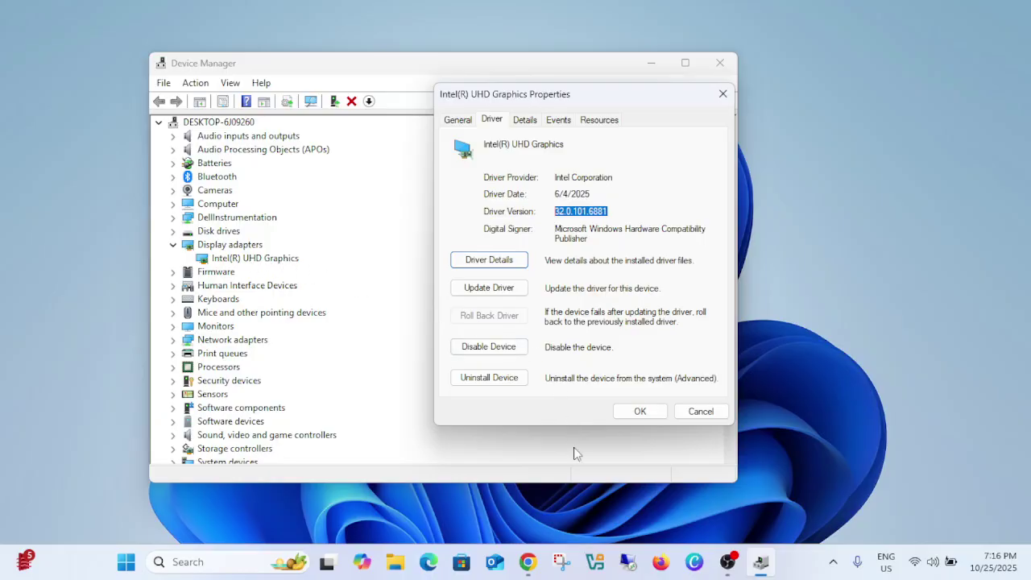
Switch to Chrome and replace the existing Google search with one for "intel uhd graphics driver".
left_click(527, 562)
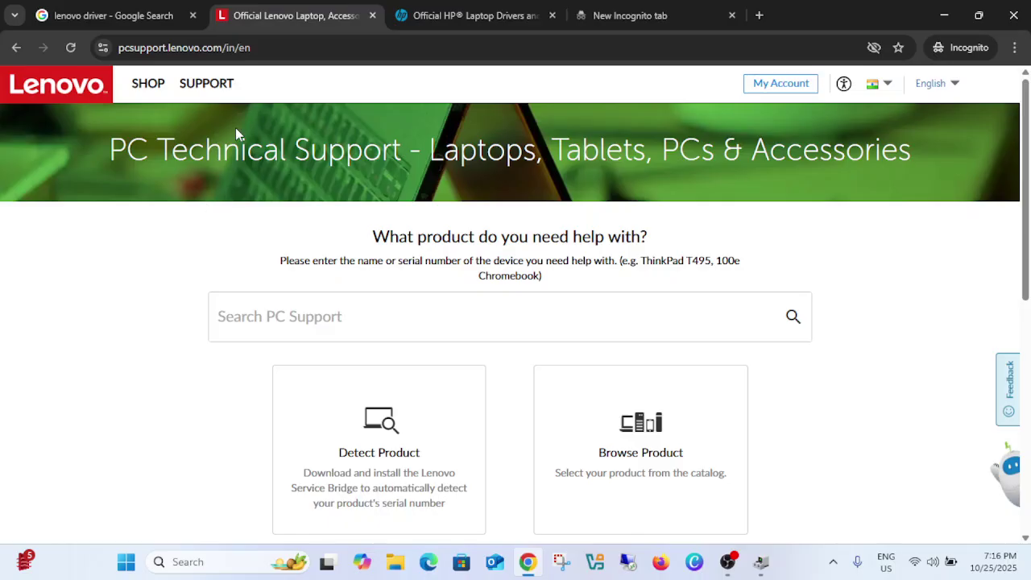
left_click(148, 24)
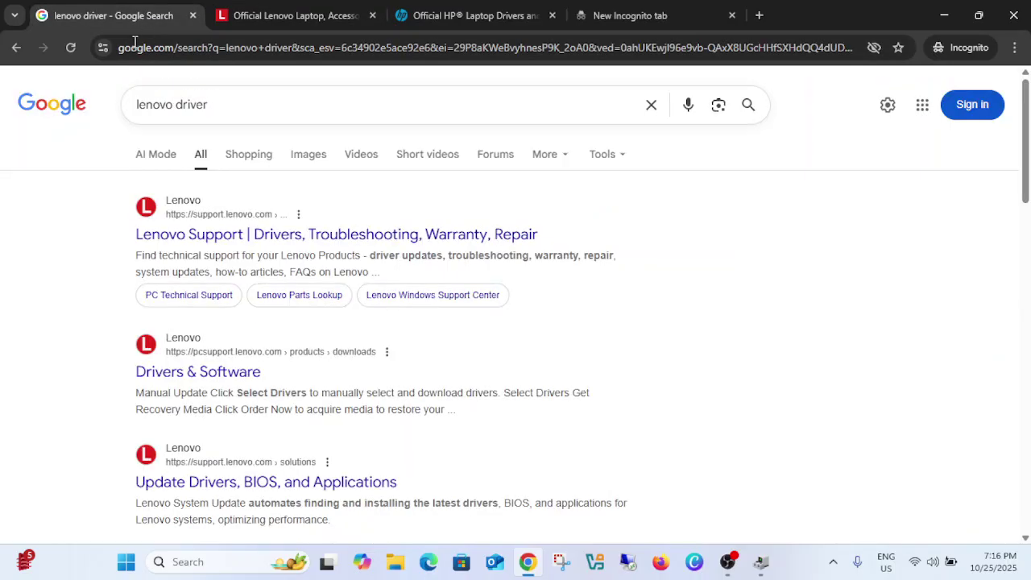
triple_click(216, 110)
key("BackSpace")
type("int")
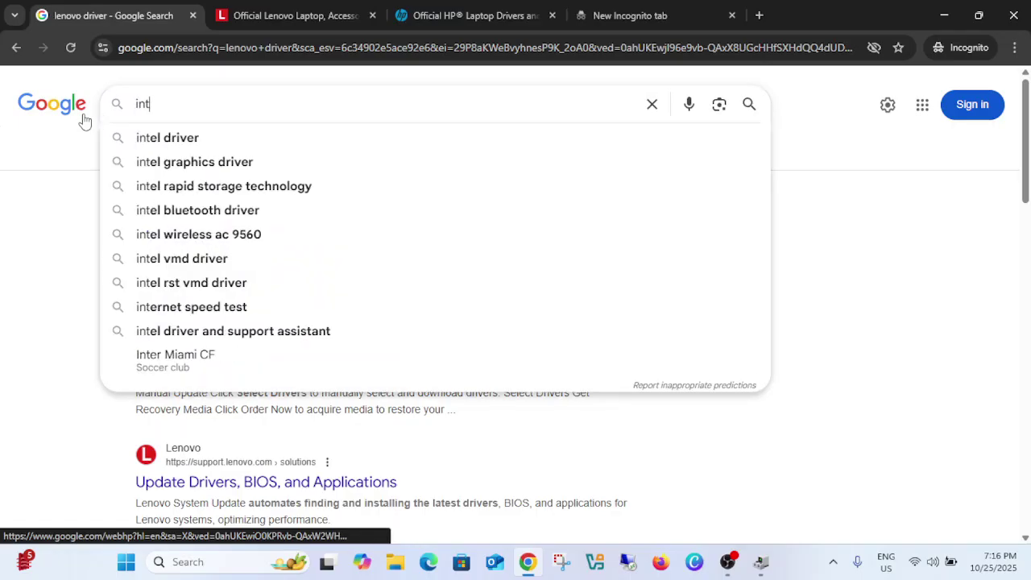
type("el u")
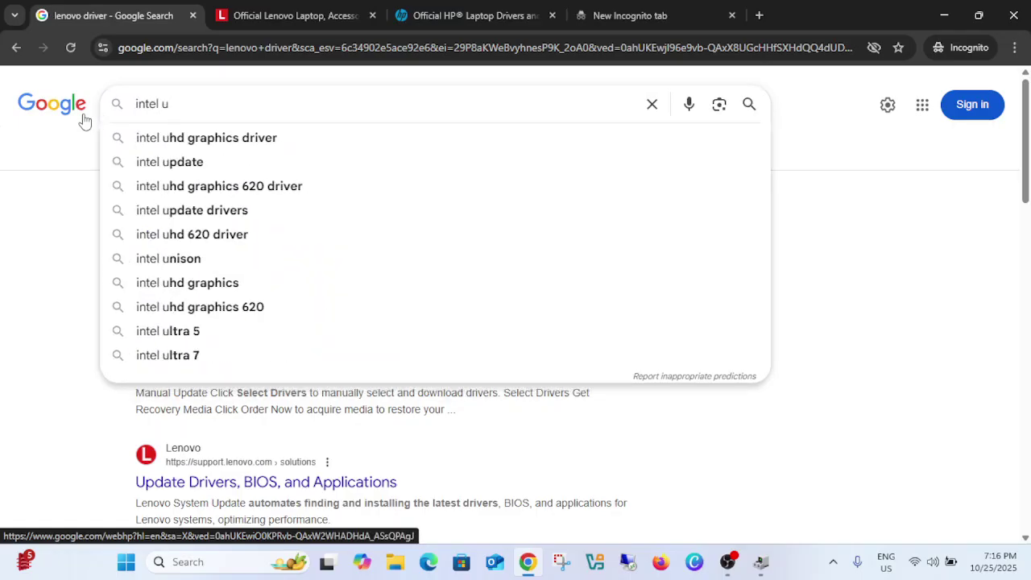
type("h")
key("Down")
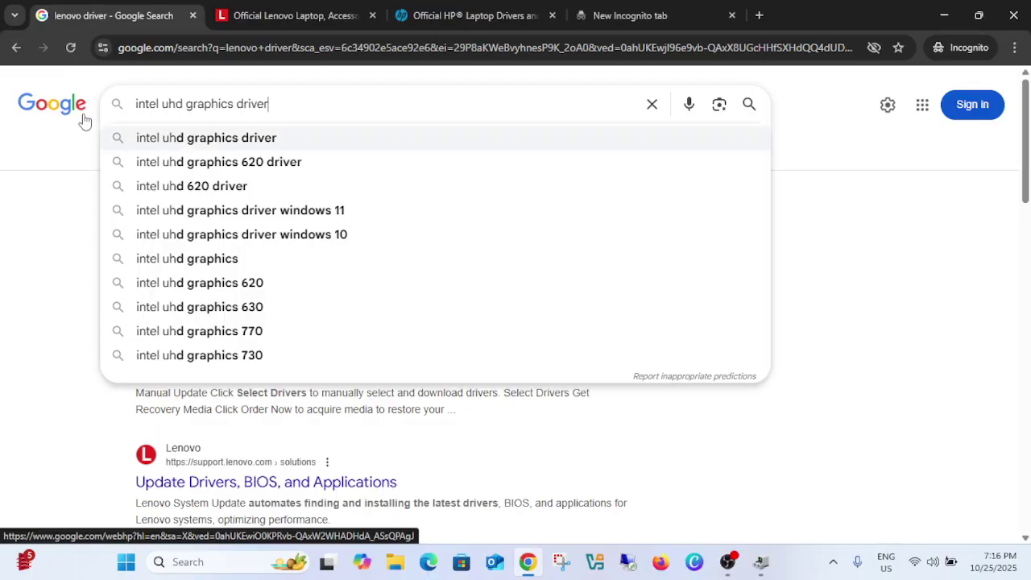
key("Return")
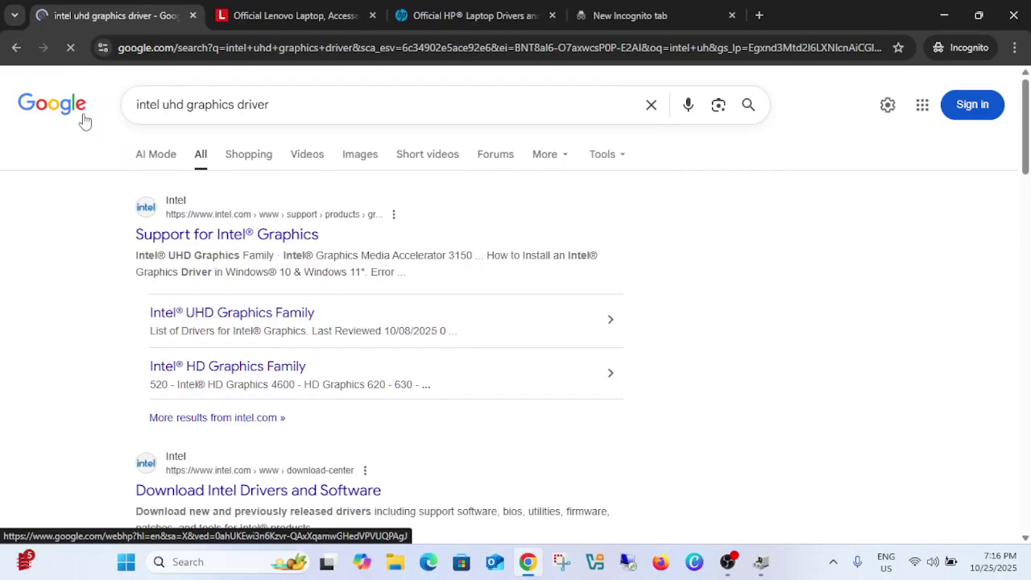
Open the Support for Intel Graphics search result in a new browser tab and switch to it.
left_click(234, 238)
right_click(235, 239)
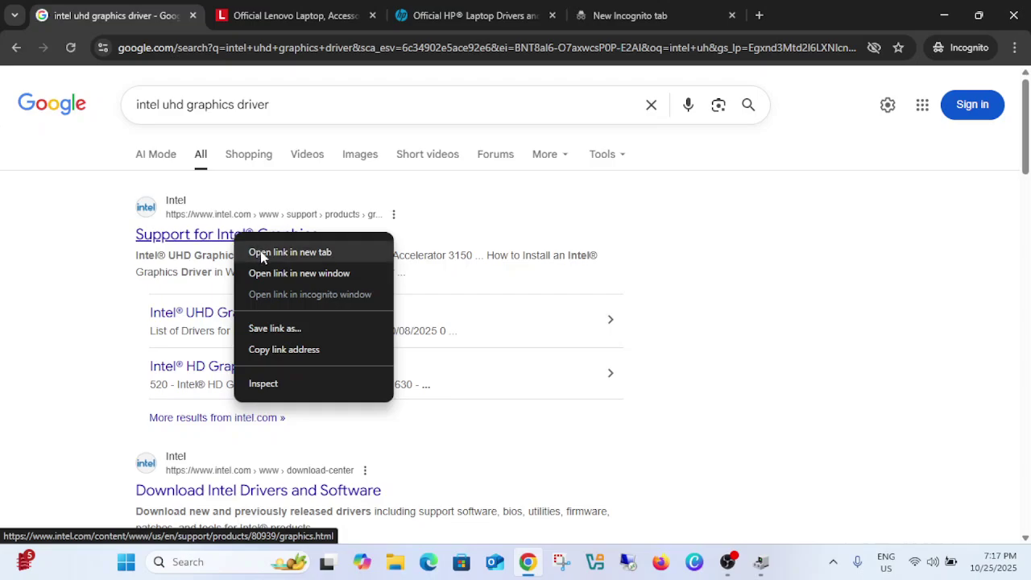
left_click(259, 252)
left_click(428, 18)
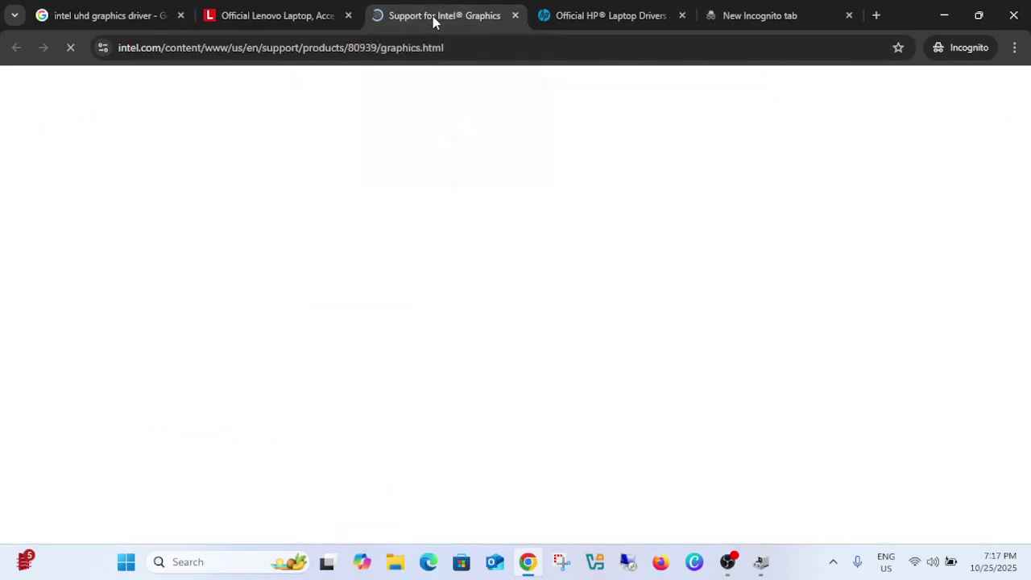
Look through the Intel Graphics support page, then go to Intel's Download Center.
scroll(362, 285, "down", 3)
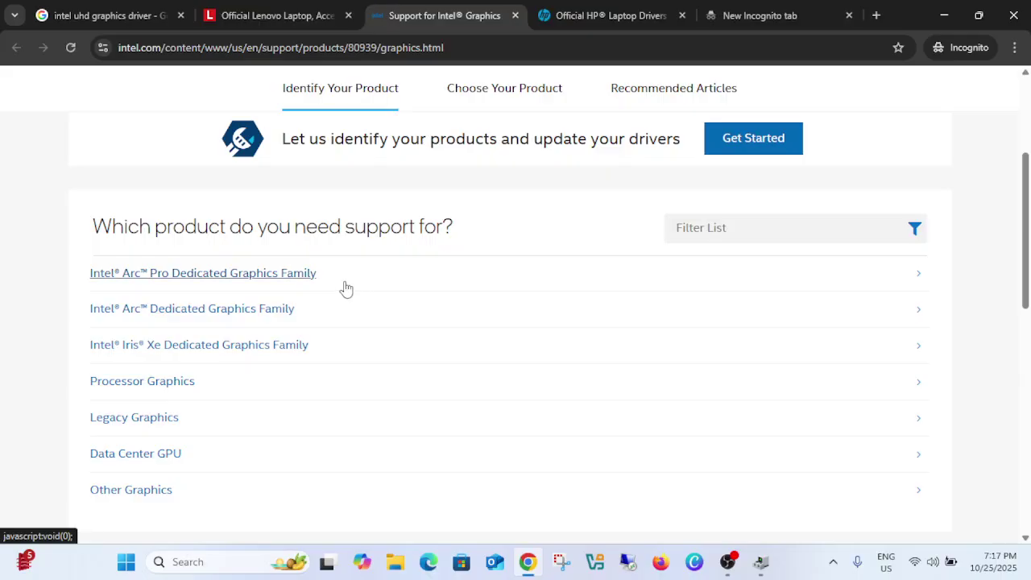
scroll(347, 283, "up", 2)
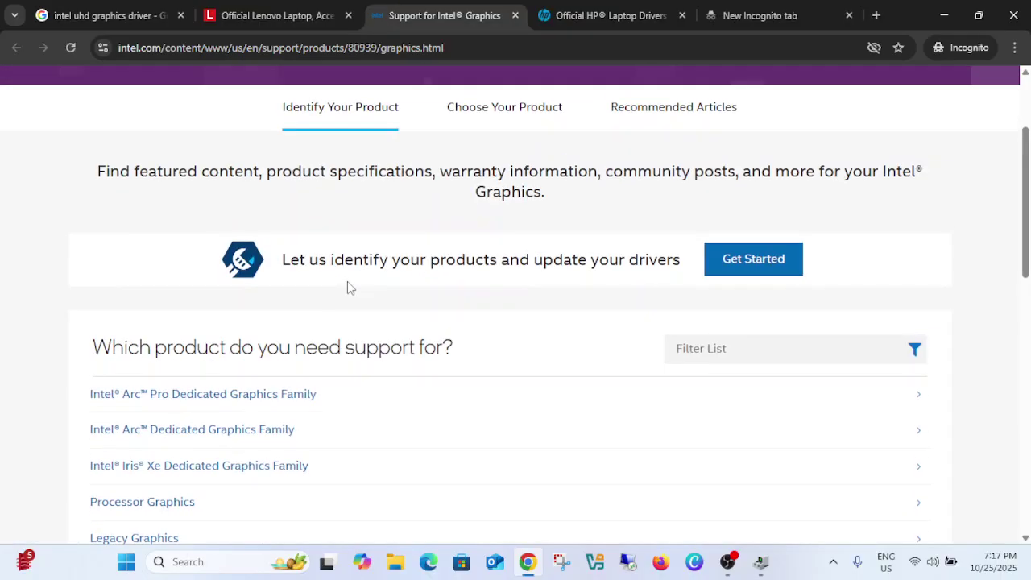
scroll(350, 287, "down", 6)
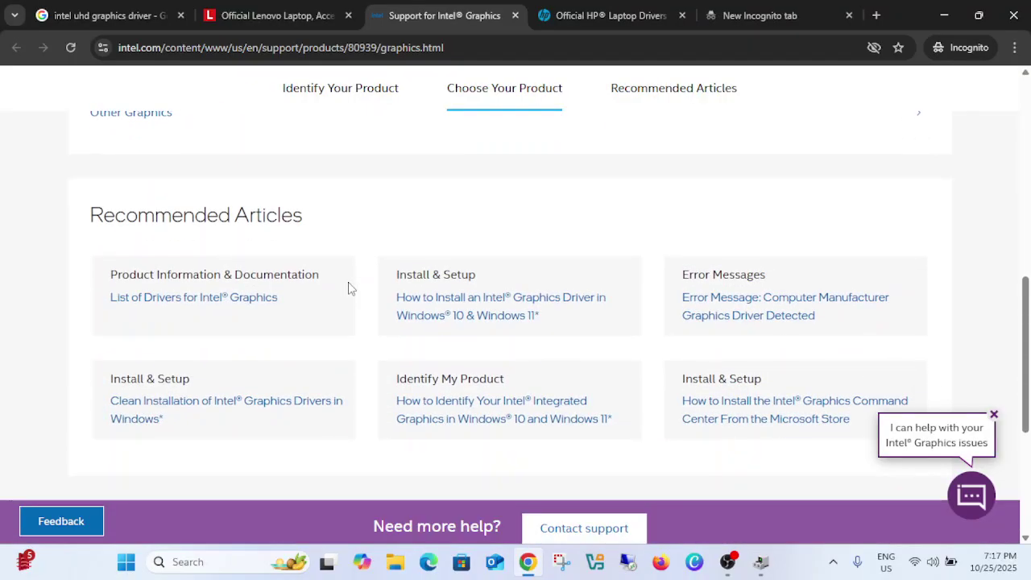
scroll(352, 289, "up", 4)
scroll(350, 289, "up", 3)
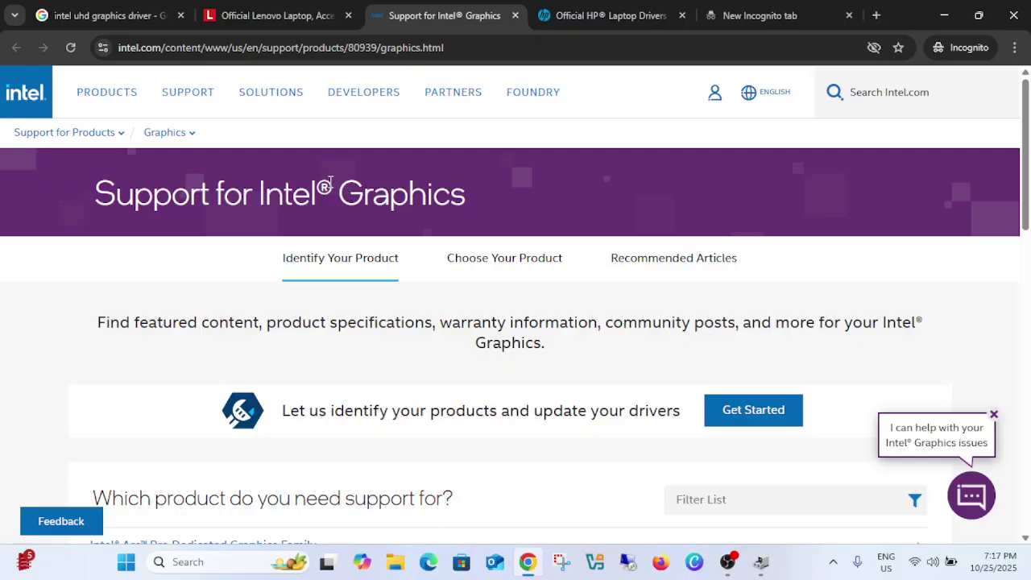
left_click(192, 97)
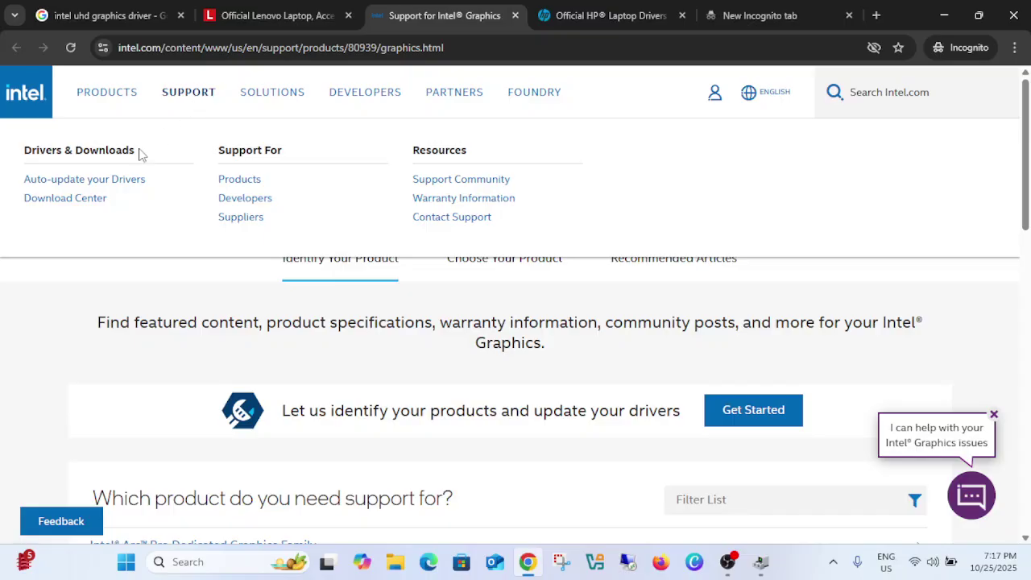
left_click(69, 204)
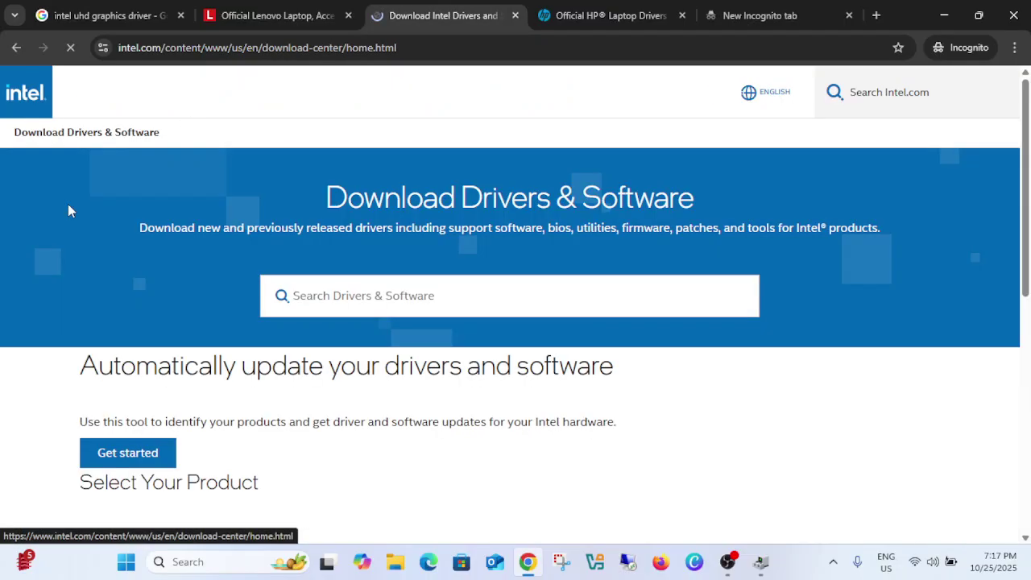
Enter "intel uhd" in the Drivers & Software search of the Download Center.
scroll(246, 255, "down", 2)
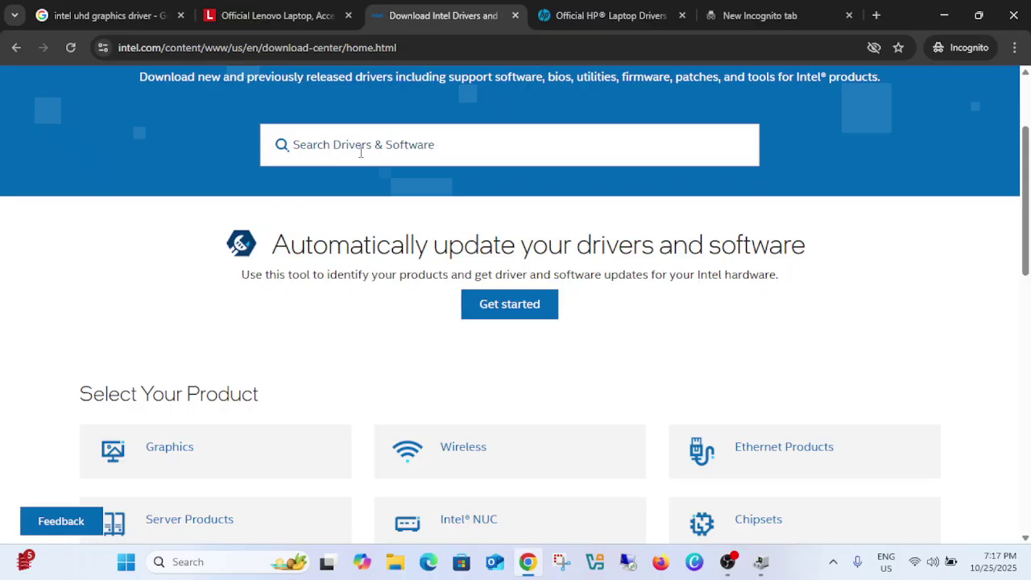
left_click(360, 152)
type("in")
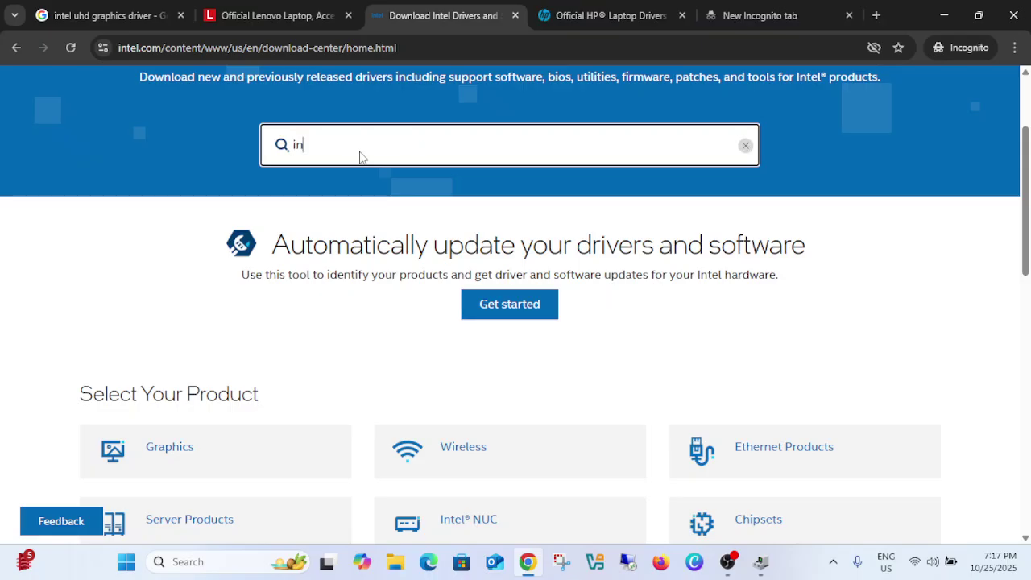
type("tel udh")
key("BackSpace")
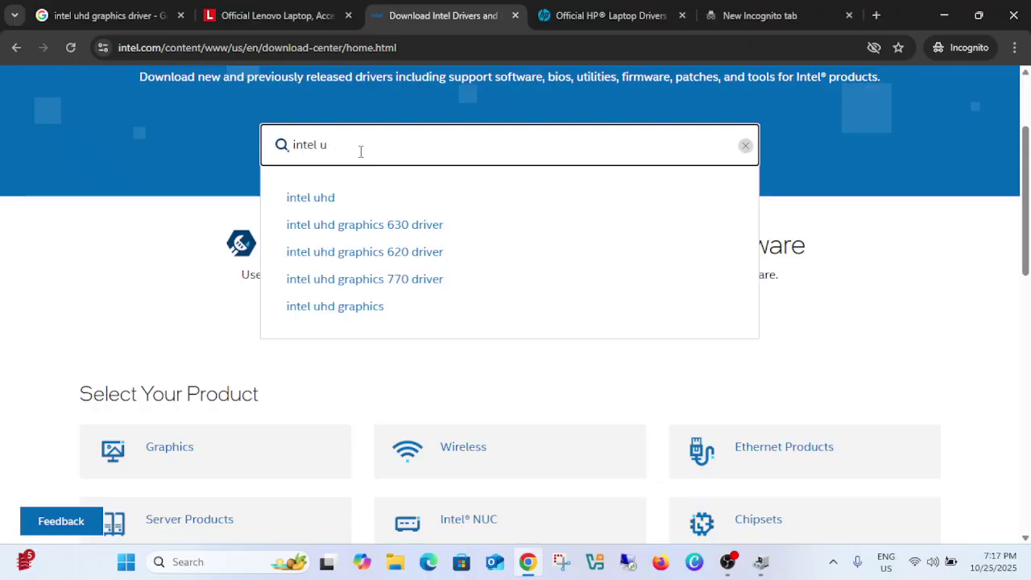
type("d")
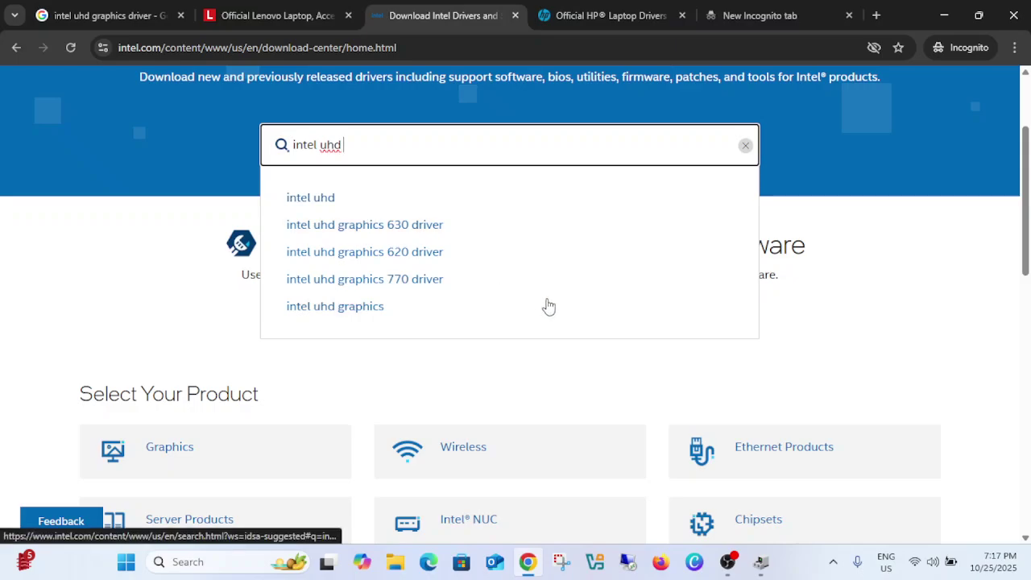
Switch to Device Manager and review the Intel(R) UHD Graphics properties: general, details, events, resources and driver information.
left_click(760, 562)
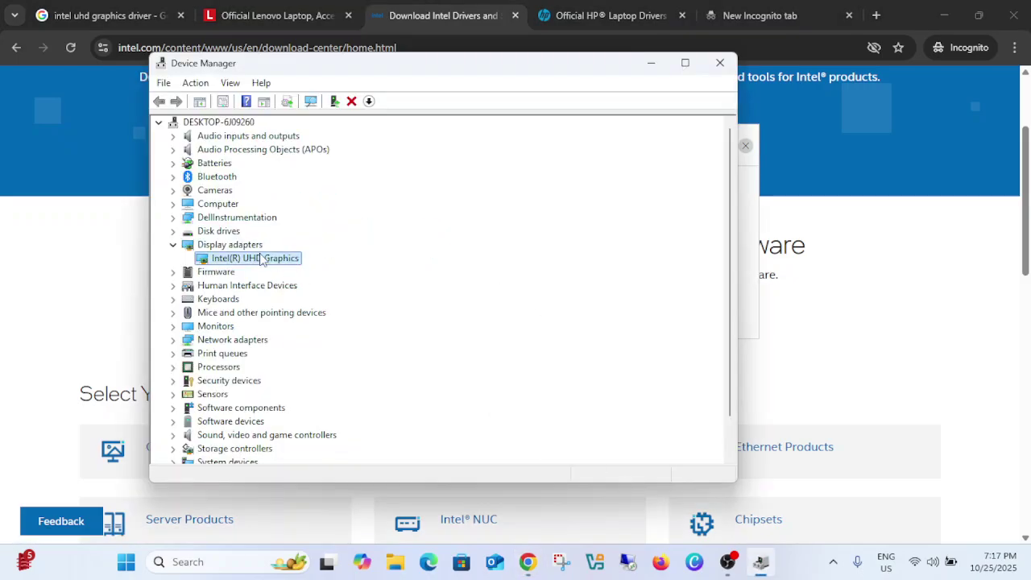
right_click(260, 258)
left_click(318, 349)
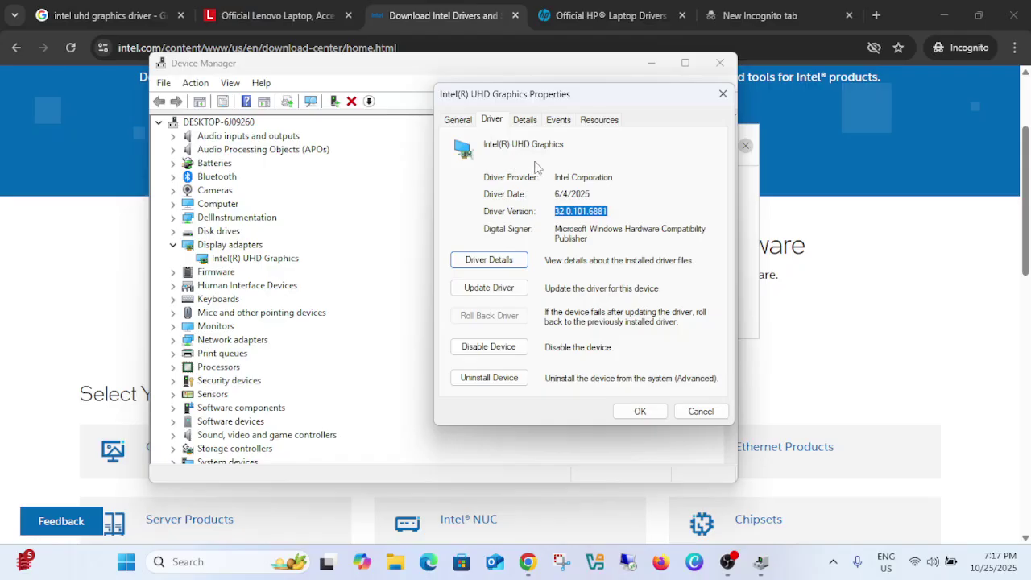
left_click(558, 193)
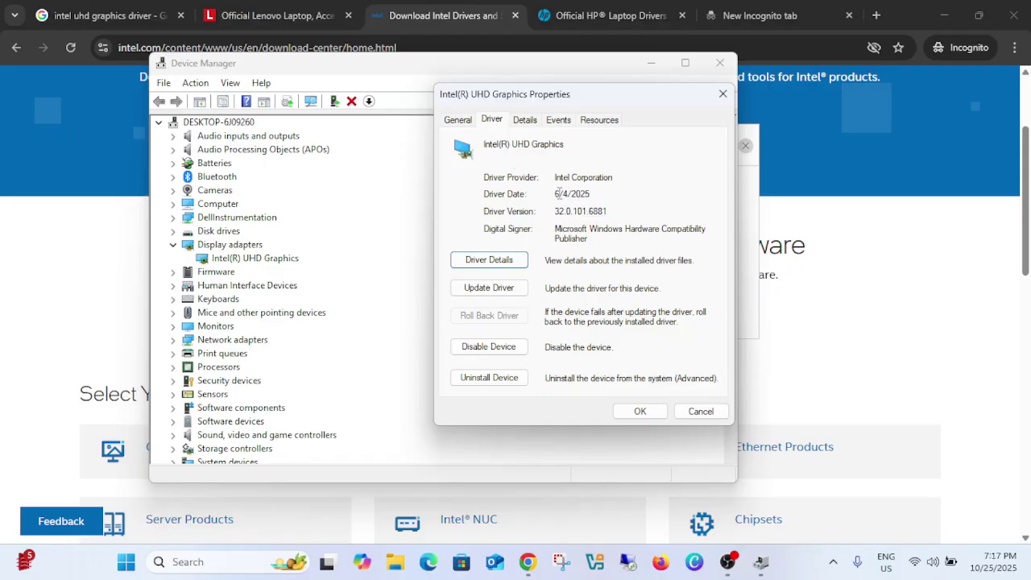
left_click(525, 120)
left_click(460, 123)
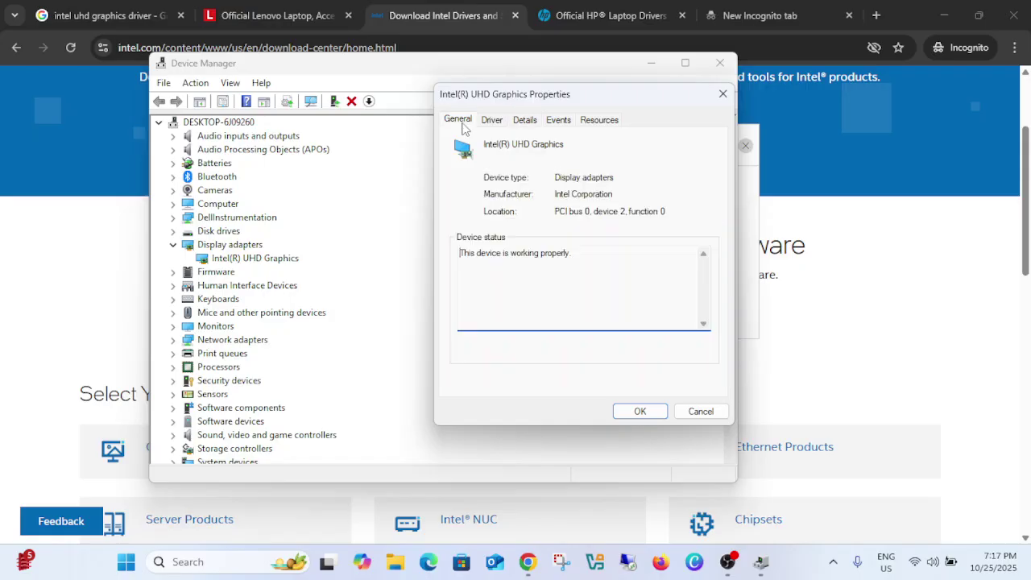
left_click(491, 123)
left_click(529, 123)
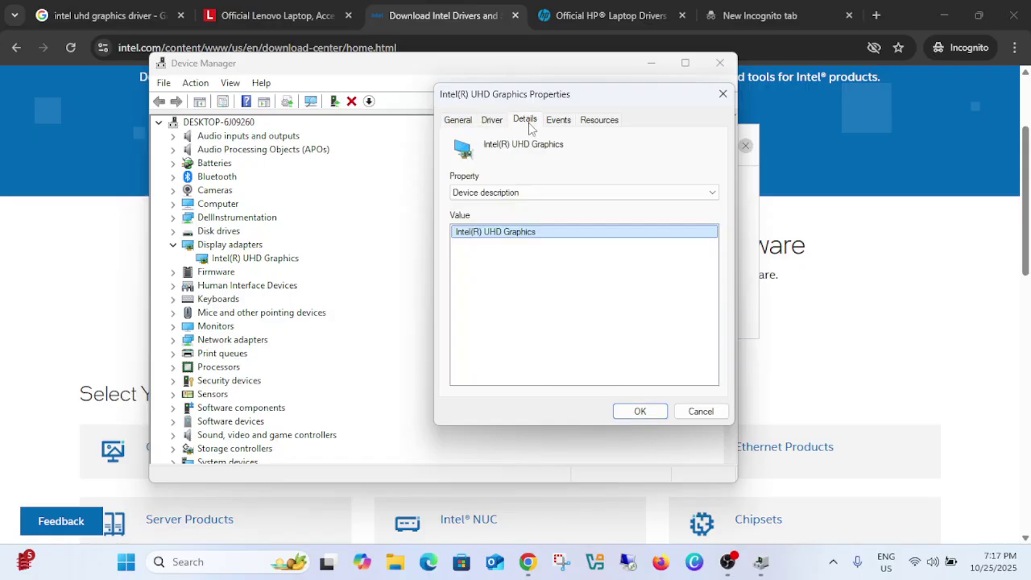
left_click(556, 122)
left_click(595, 123)
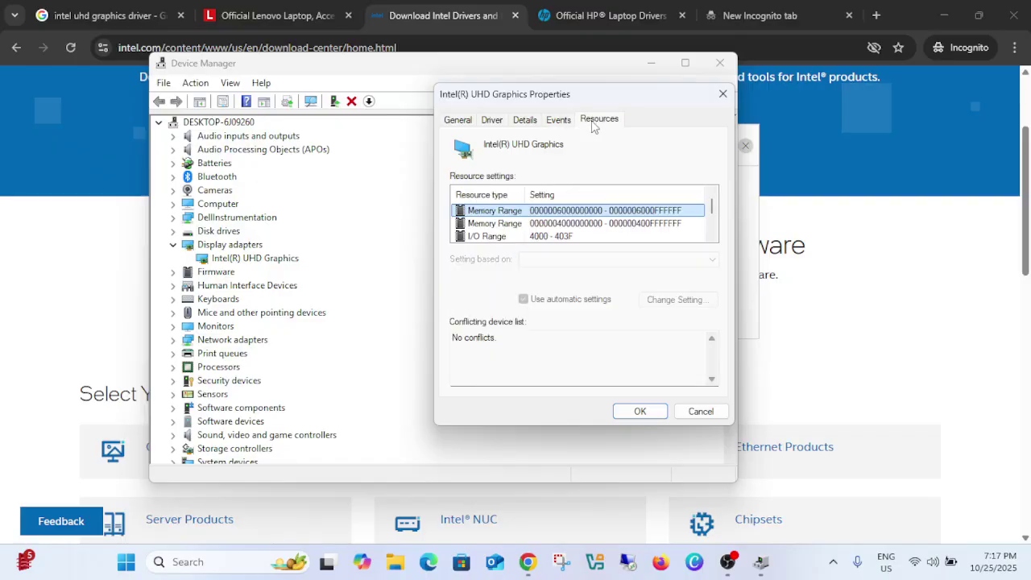
left_click(496, 121)
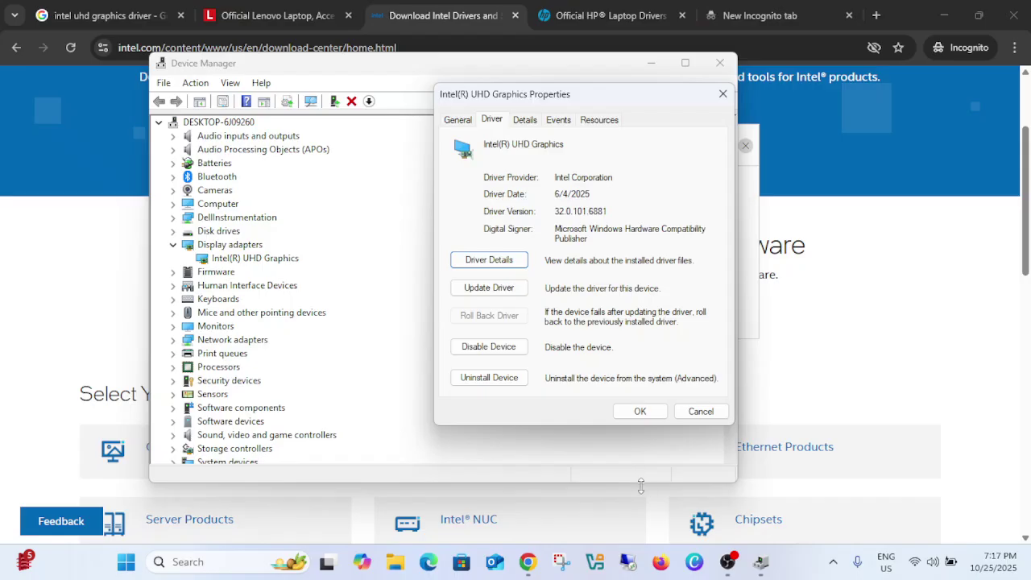
Return to Chrome, search Intel's drivers and software for "intel uhd graphichs" and look through the results.
left_click(535, 557)
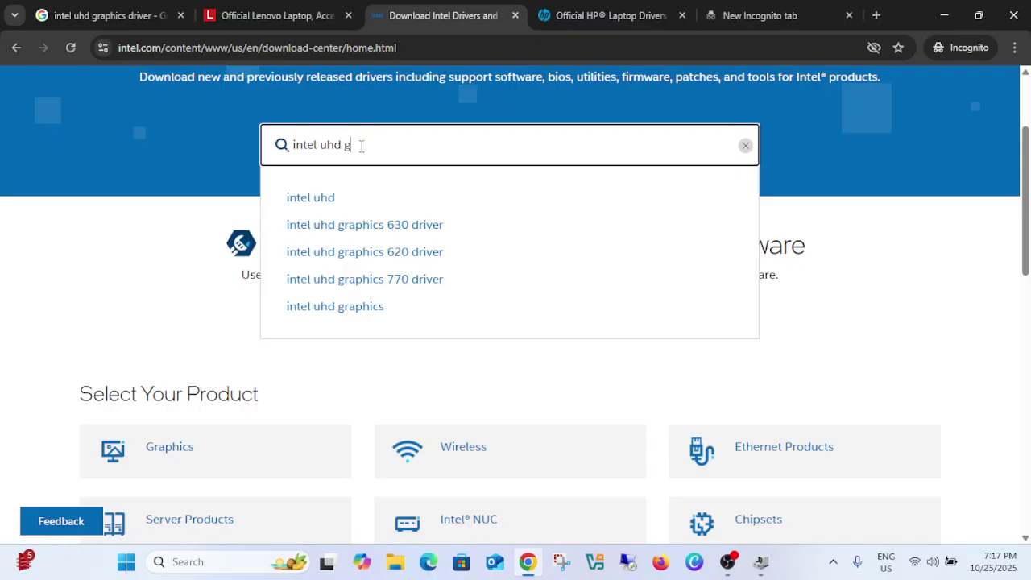
type("graphichs")
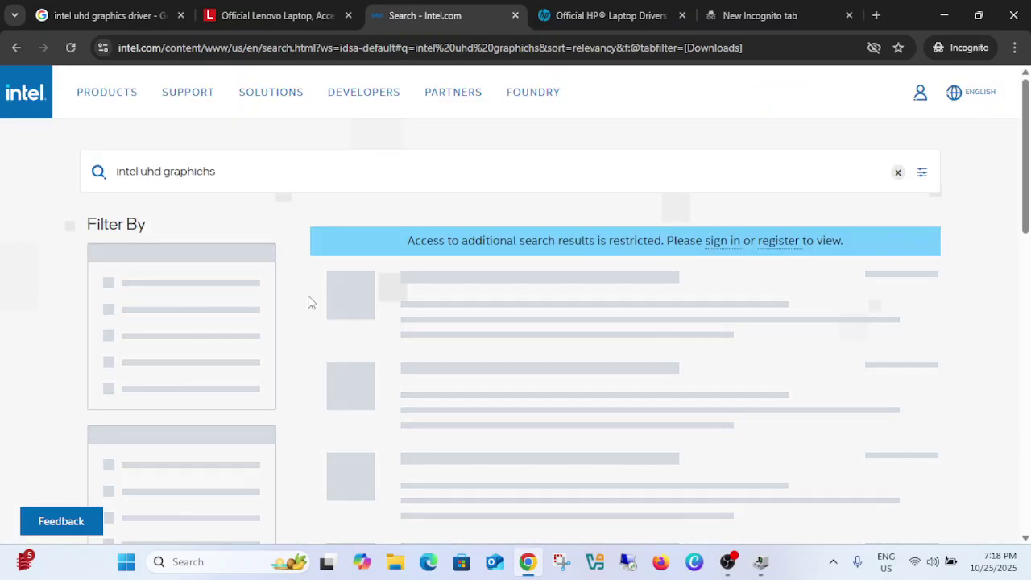
scroll(307, 302, "down", 1)
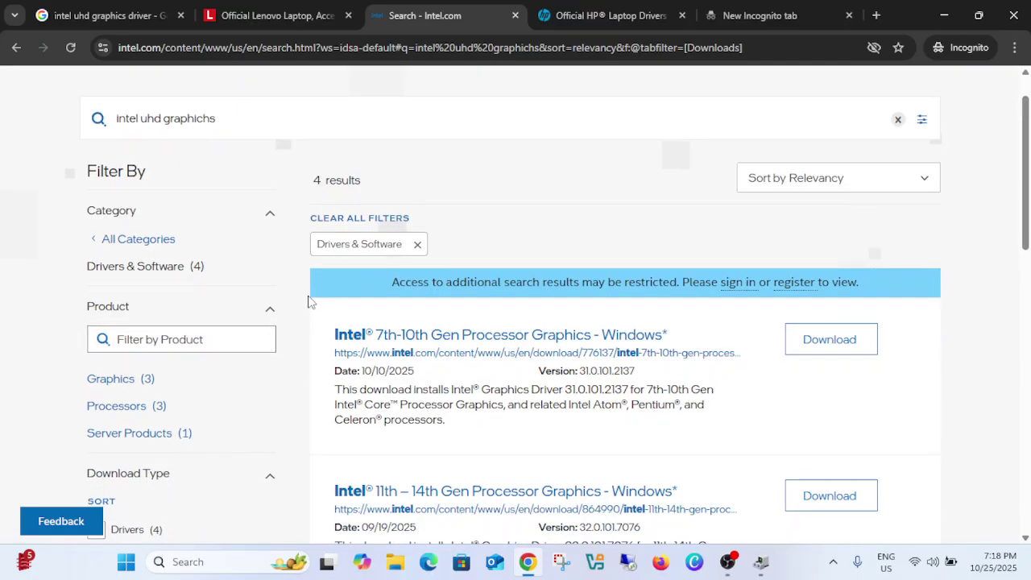
scroll(308, 301, "down", 1)
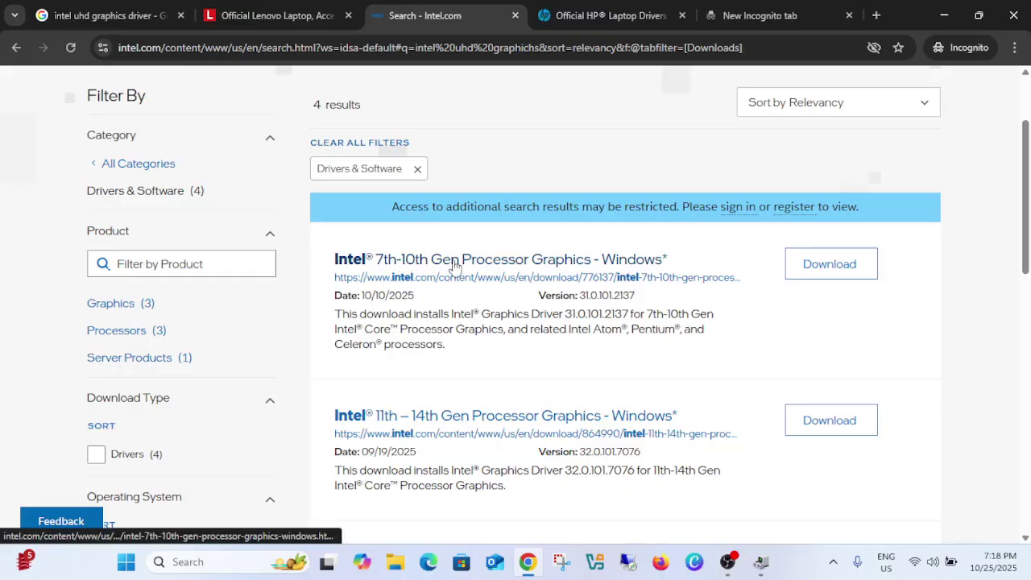
scroll(511, 246, "down", 1)
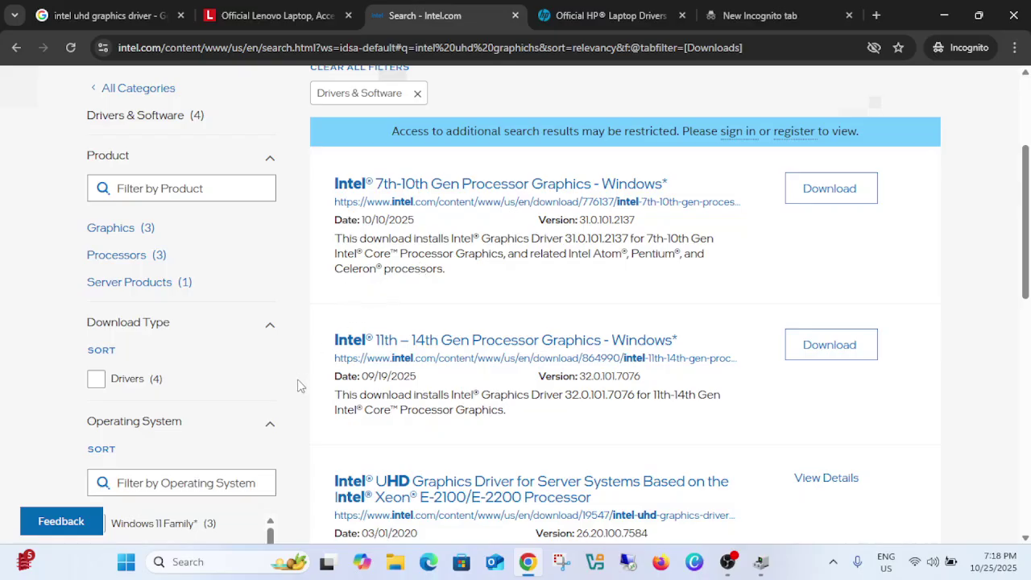
Open System Information from Windows search, check the processor entry and minimize the window.
left_click(190, 563)
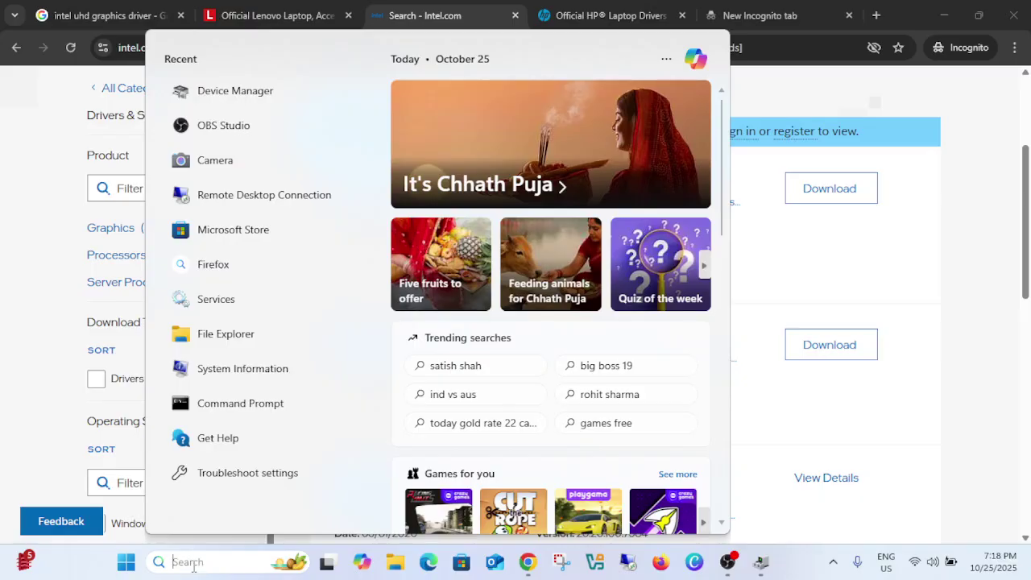
type("system")
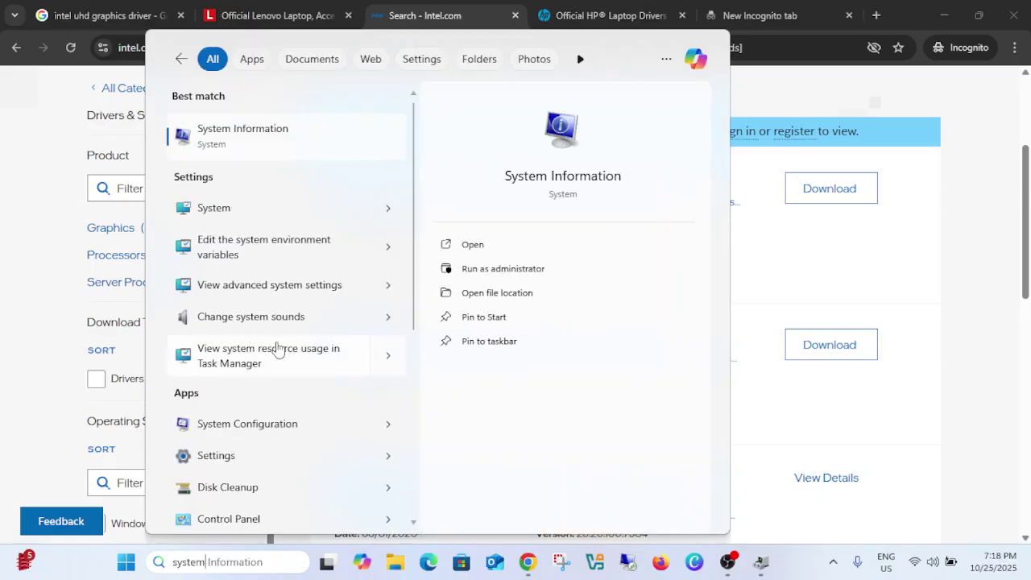
left_click(253, 143)
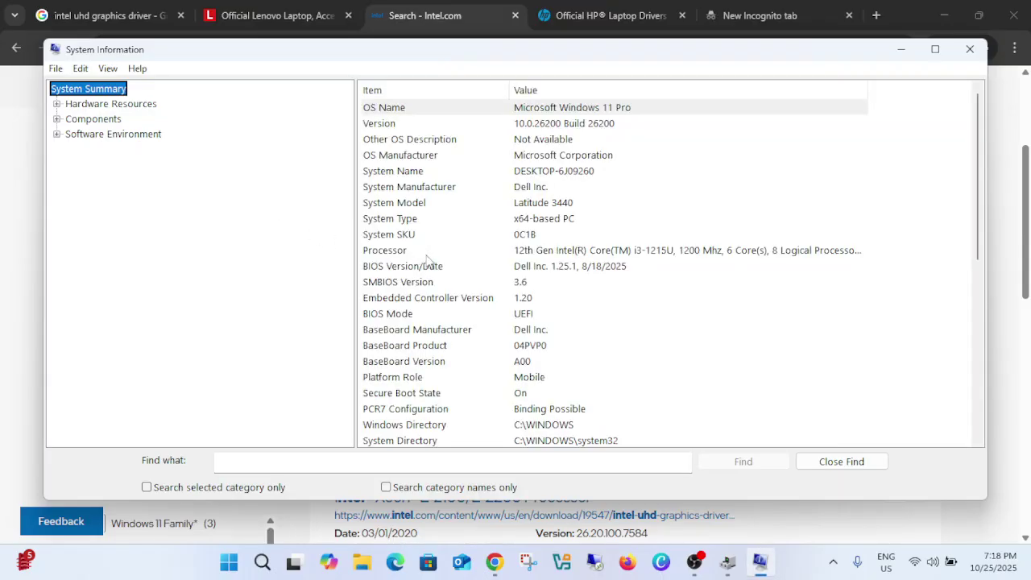
left_click(532, 256)
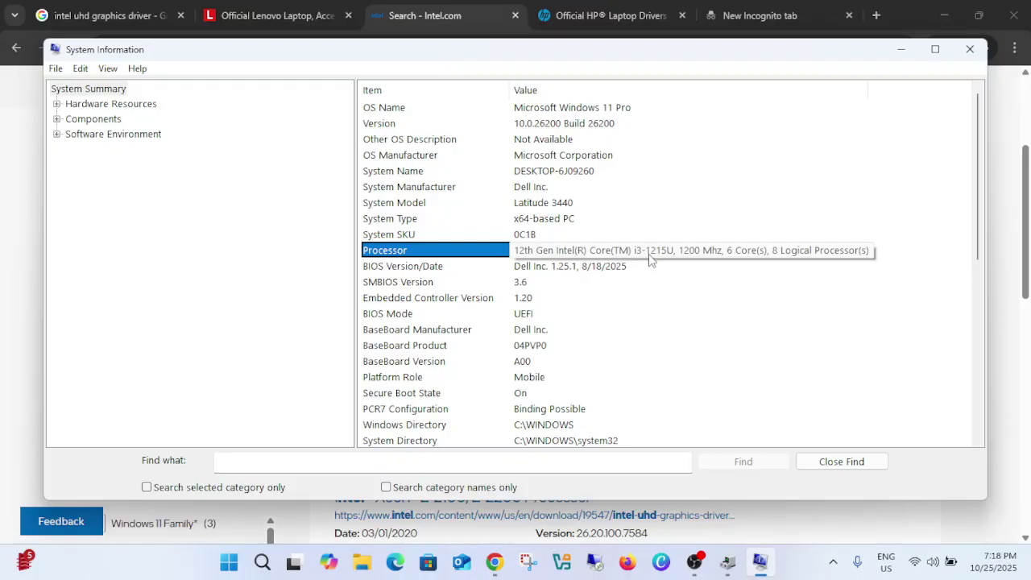
left_click(900, 53)
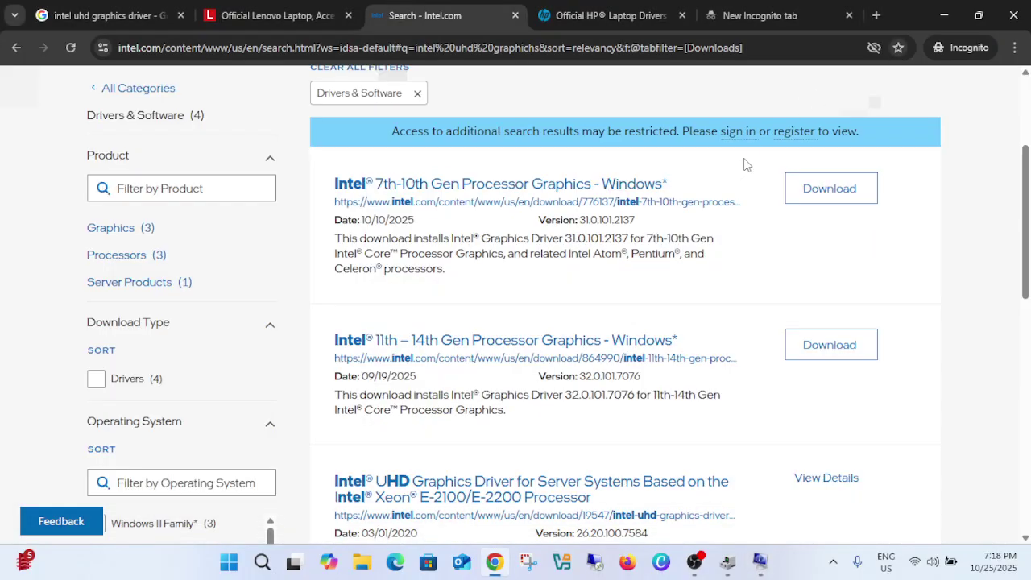
Examine the Intel 11th – 14th Gen Processor Graphics entry in the search results and highlight its version number.
right_click(441, 341)
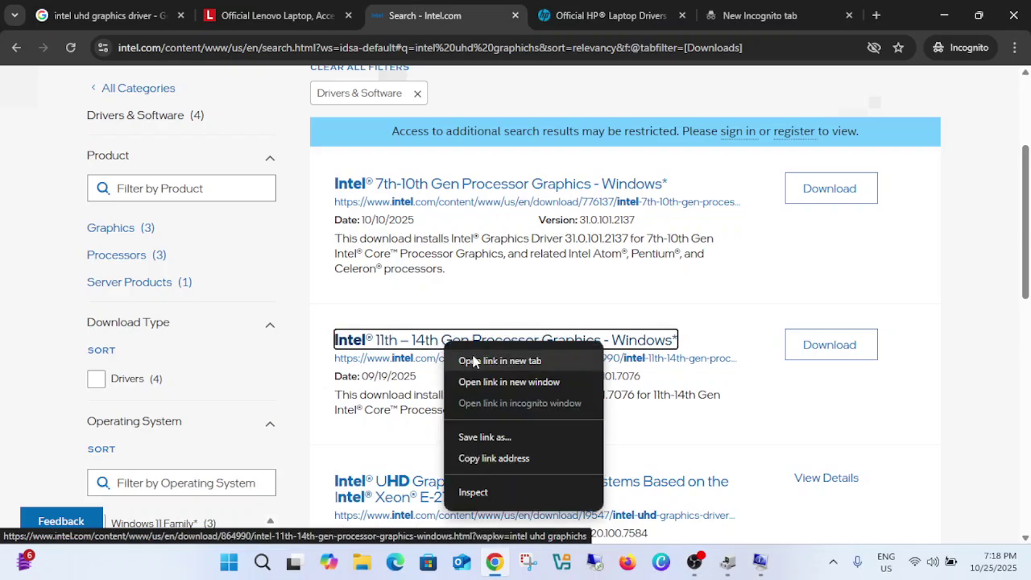
left_click(733, 309)
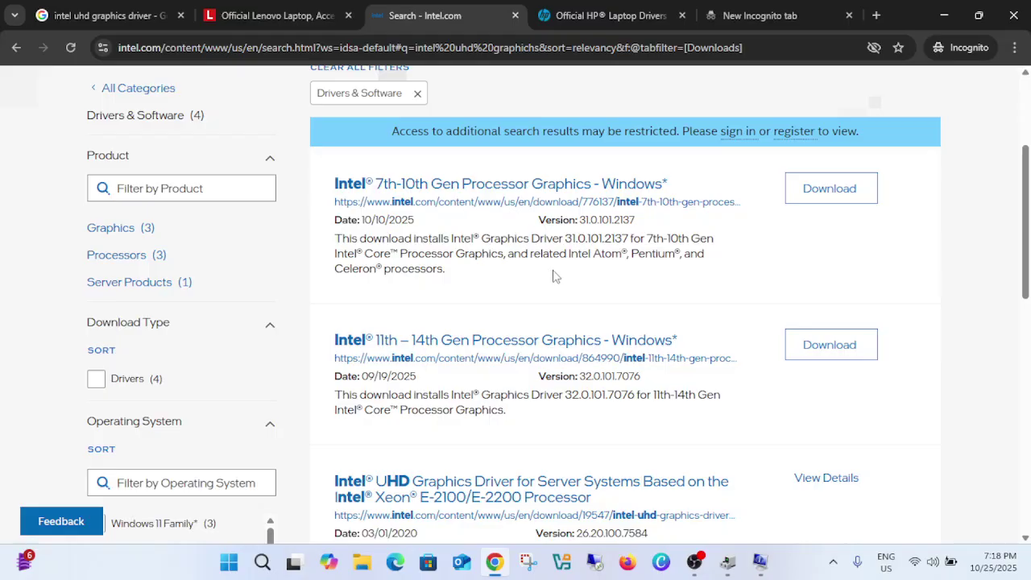
scroll(477, 272, "down", 1)
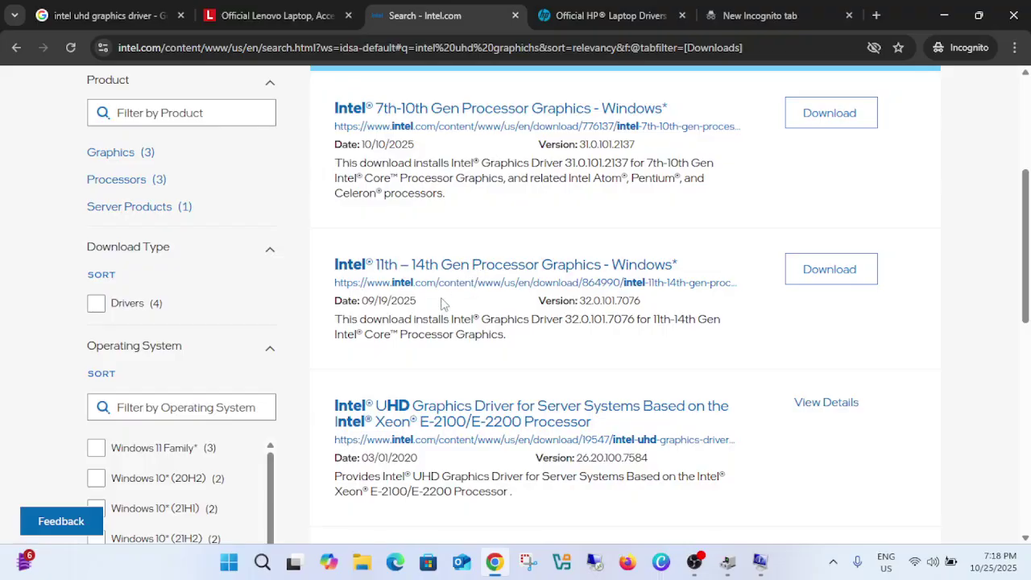
scroll(444, 303, "up", 1)
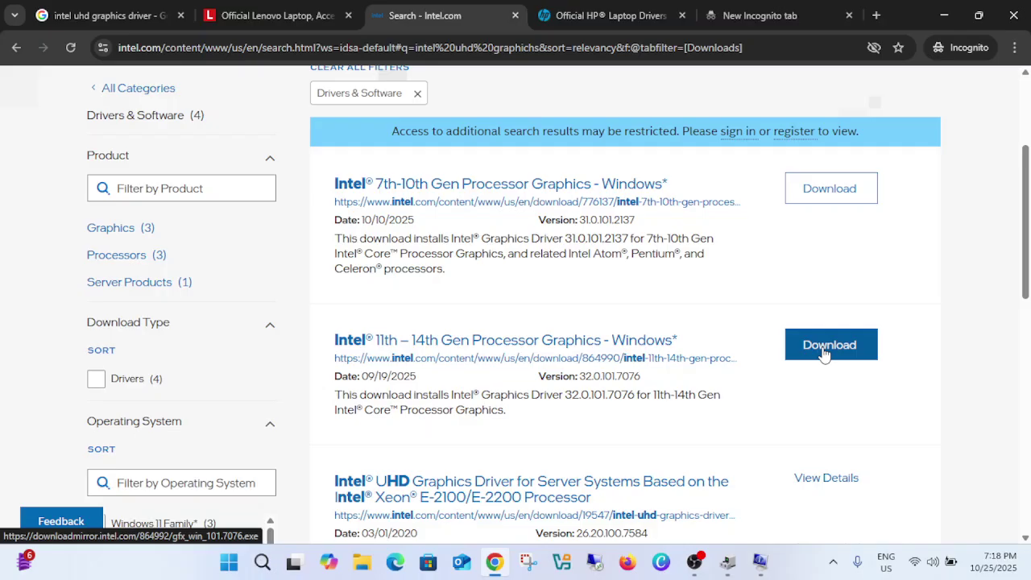
left_click_drag(583, 375, 637, 376)
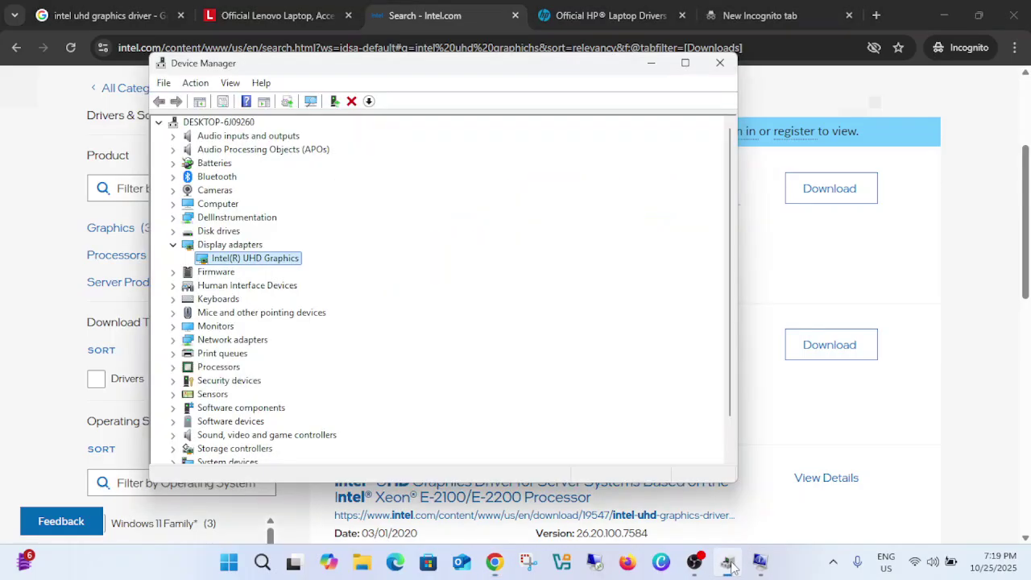
Switch to Device Manager, open the Intel(R) UHD Graphics driver properties and snap Device Manager side by side with Chrome.
left_click(728, 562)
double_click(271, 266)
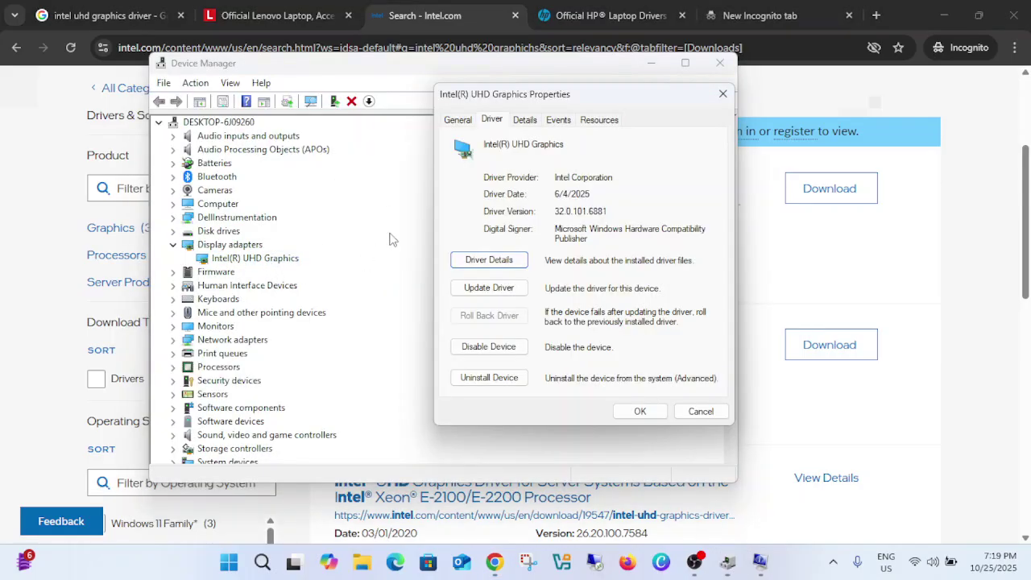
left_click_drag(605, 65, 933, 317)
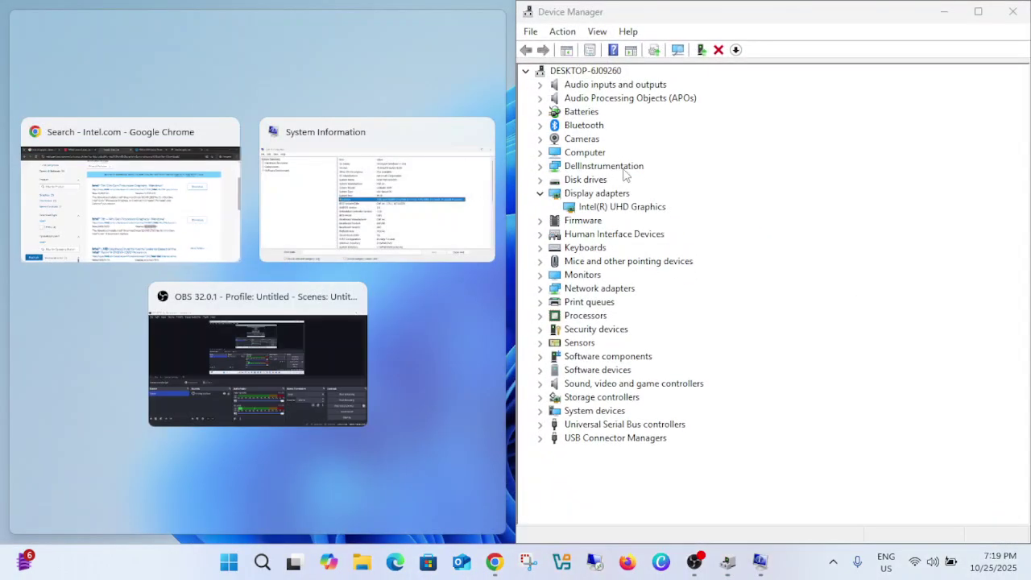
left_click(169, 229)
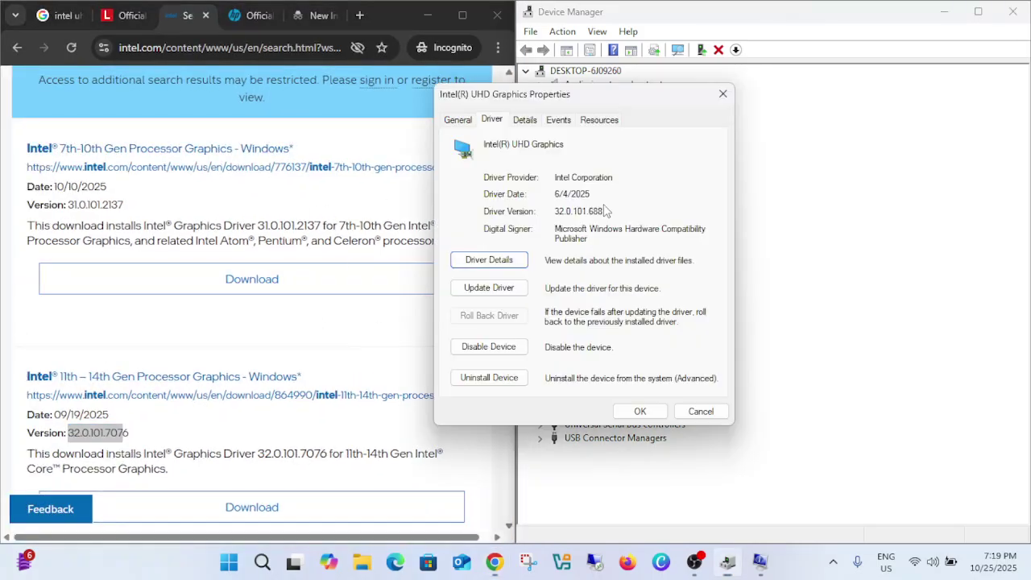
Compare the installed driver's version and date with the 11th – 14th Gen listing, closing the graphics properties.
double_click(606, 208)
left_click_drag(592, 96, 601, 202)
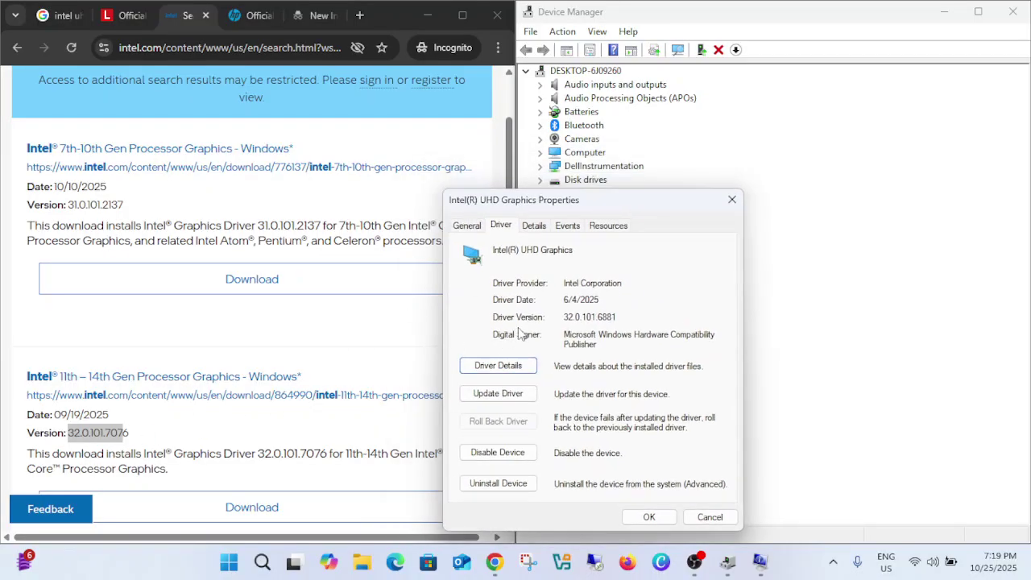
left_click_drag(586, 317, 603, 317)
left_click(618, 317)
mouse_move(597, 316)
left_mouse_down()
mouse_move(622, 314)
mouse_move(598, 319)
left_mouse_up()
left_click(732, 201)
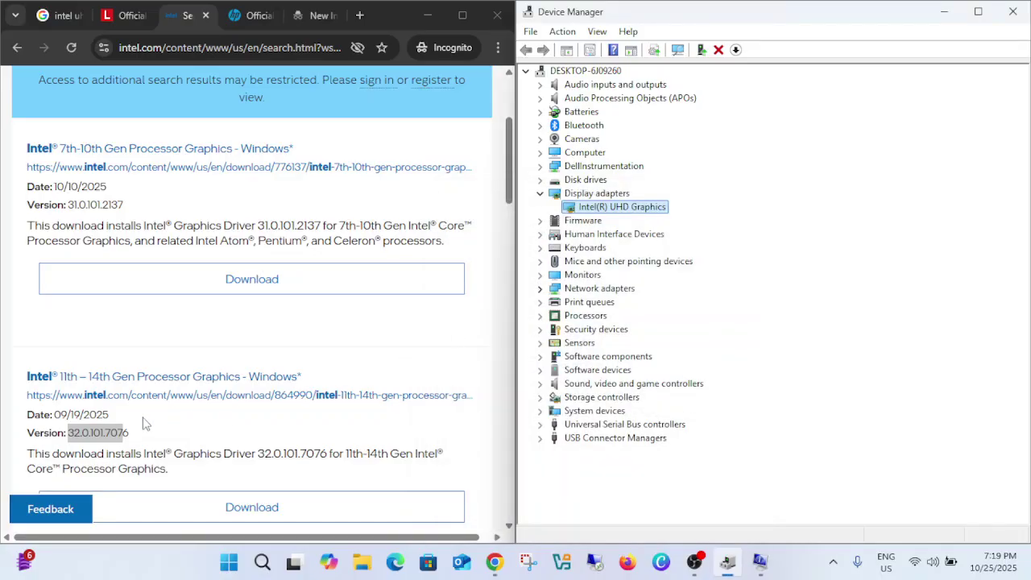
left_click_drag(62, 418, 110, 414)
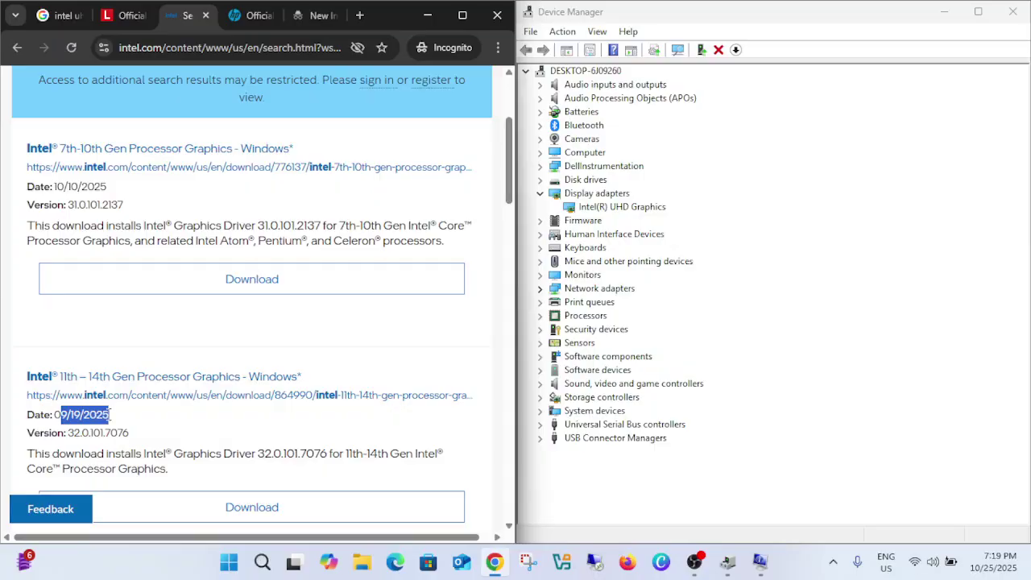
Maximize Chrome and download the 11th – 14th Gen Processor Graphics driver, saving gfx_win_101.7076.exe in Downloads.
left_click(463, 16)
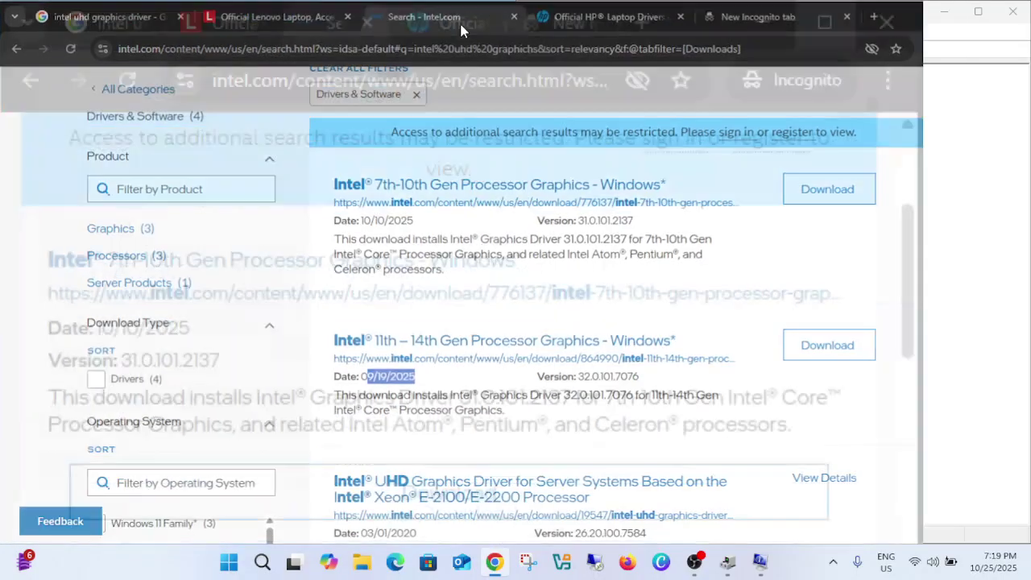
left_click(829, 357)
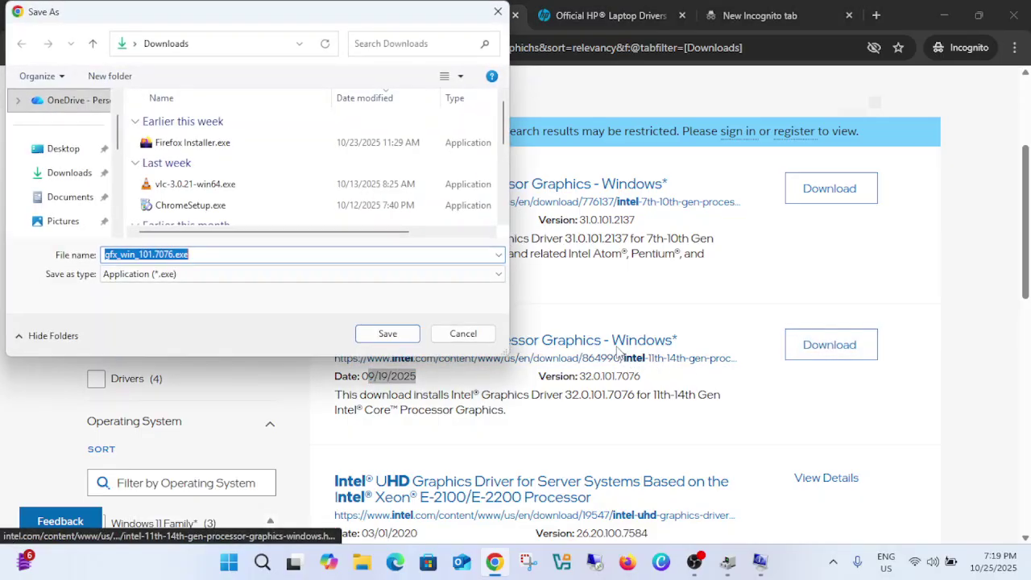
left_click(72, 181)
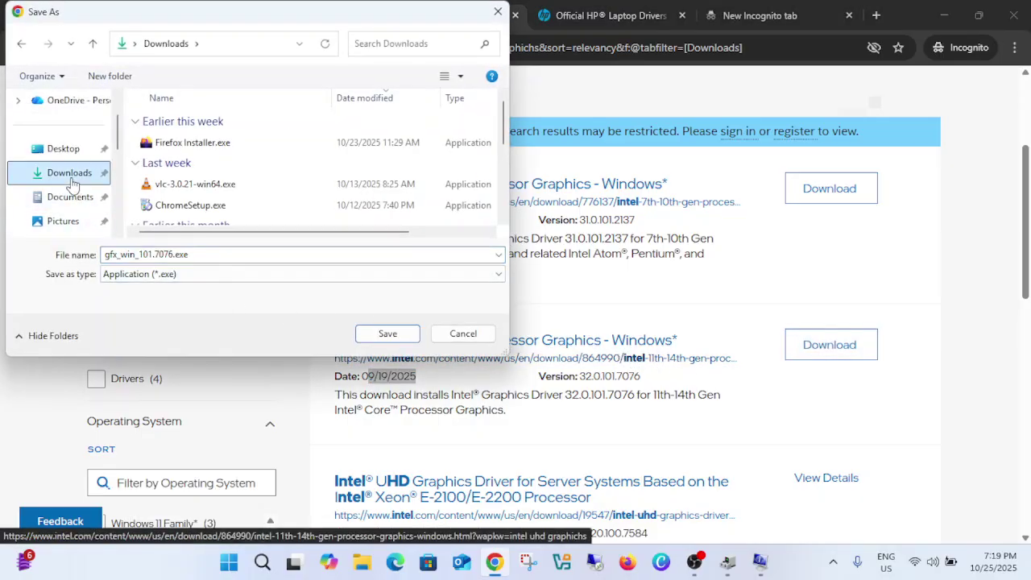
left_click(390, 333)
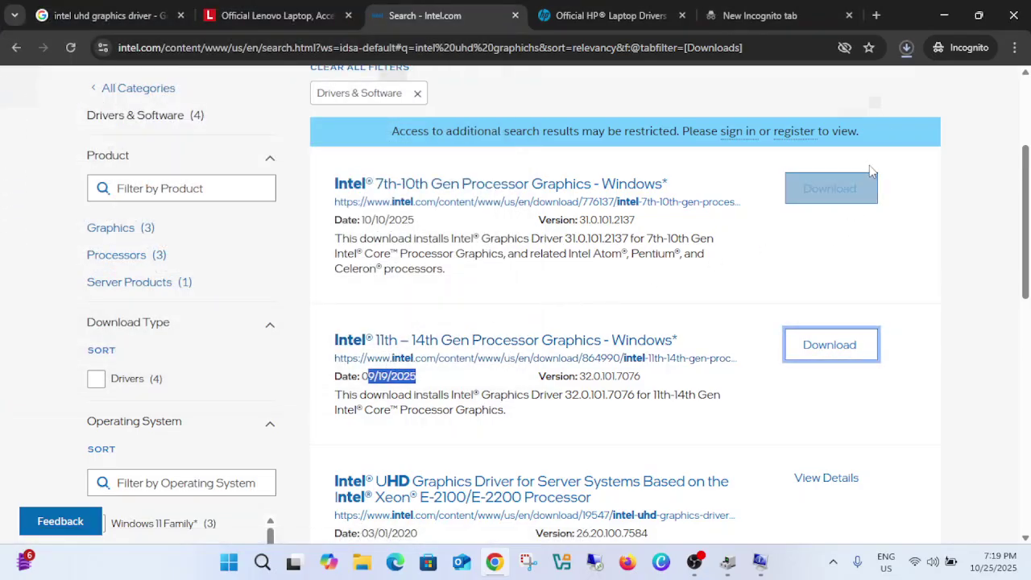
left_click(906, 49)
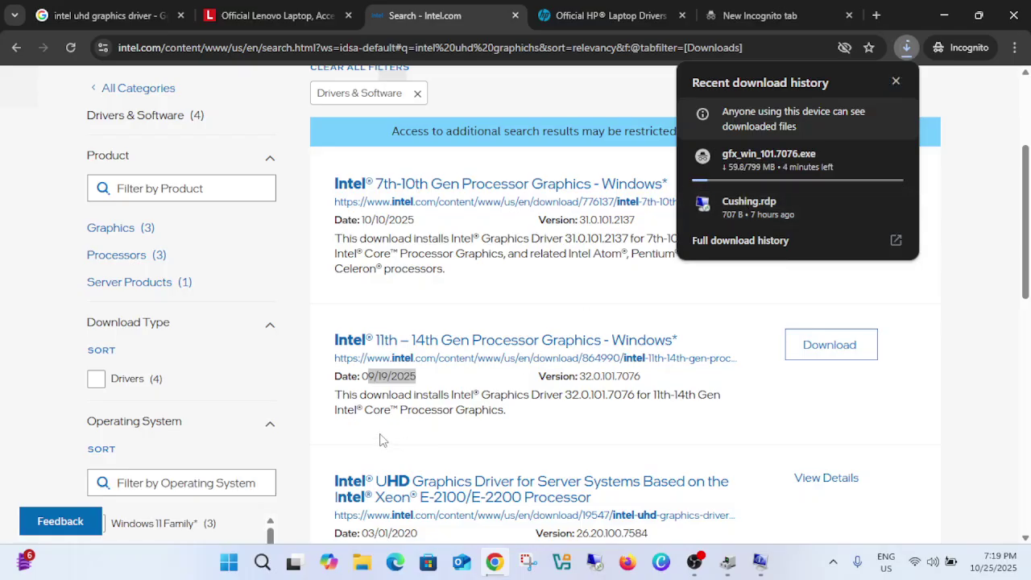
Close Device Manager, and minimize Chrome after checking the driver's download progress.
left_click(728, 562)
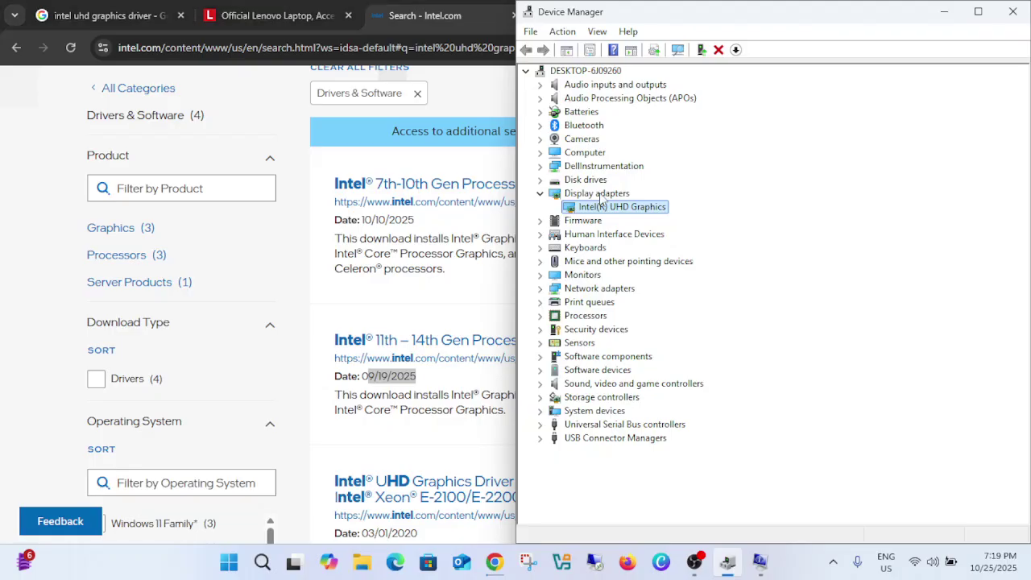
left_click(1014, 14)
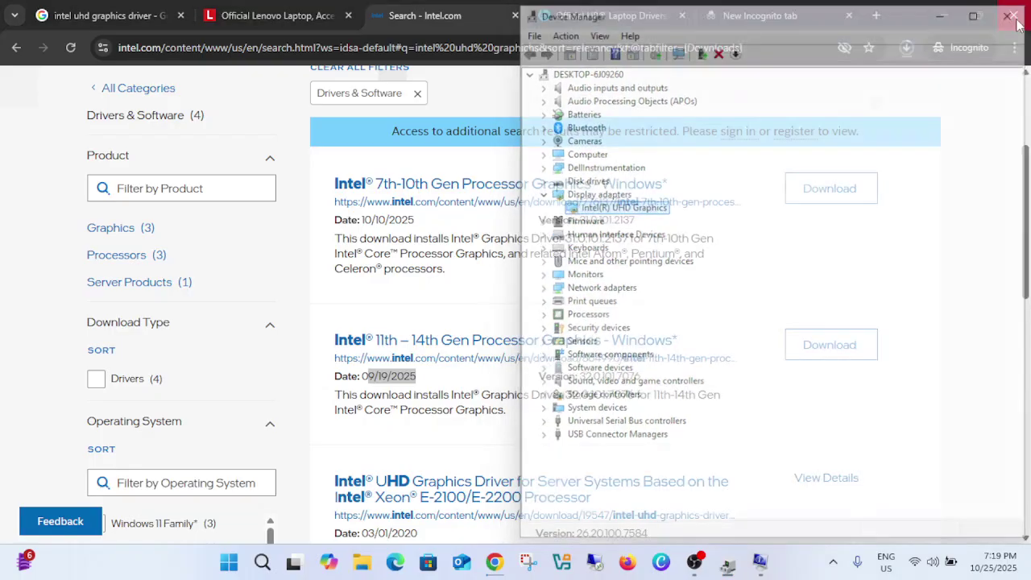
left_click(907, 49)
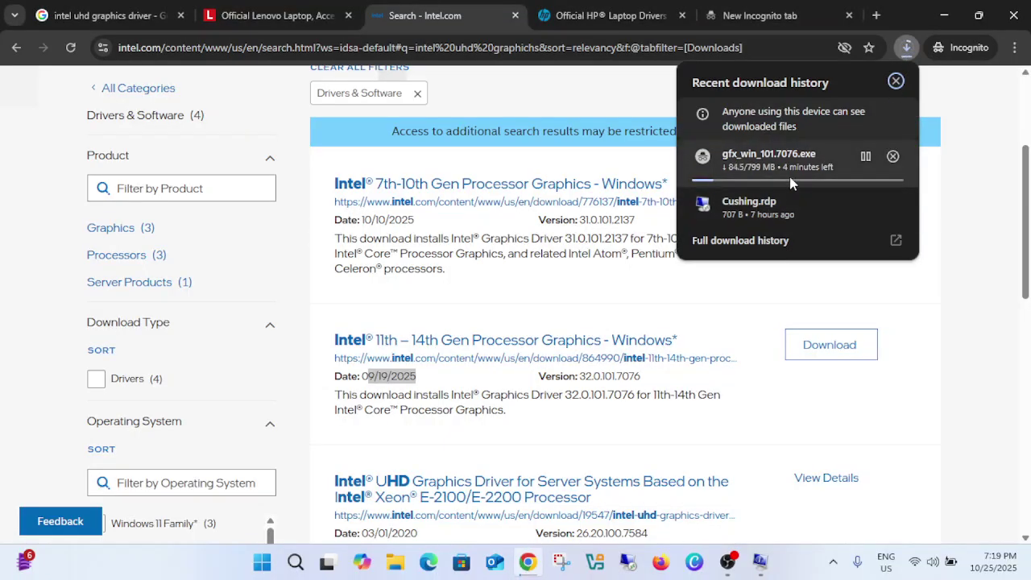
left_click(953, 25)
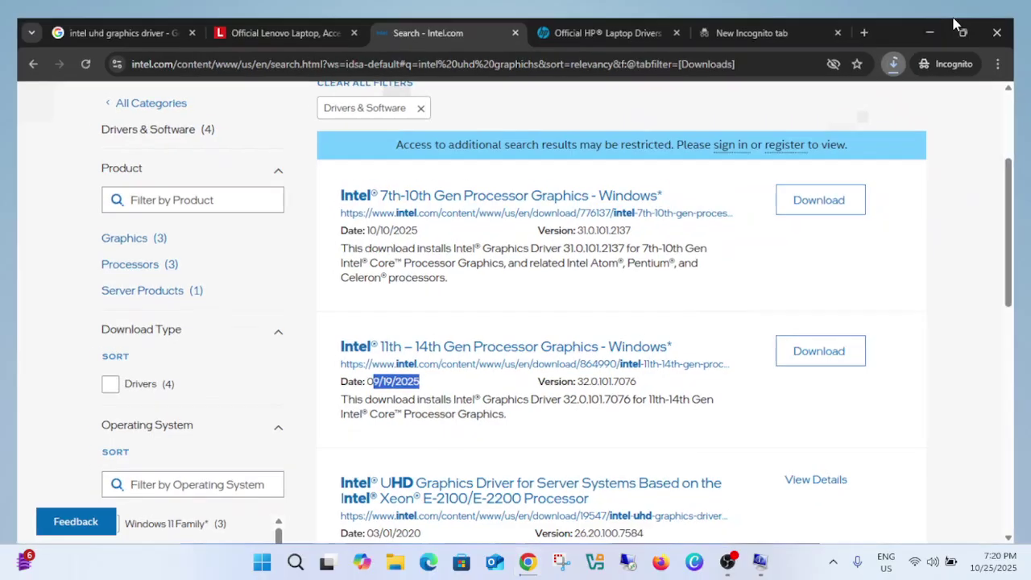
left_click(955, 23)
right_click(675, 130)
left_click(717, 202)
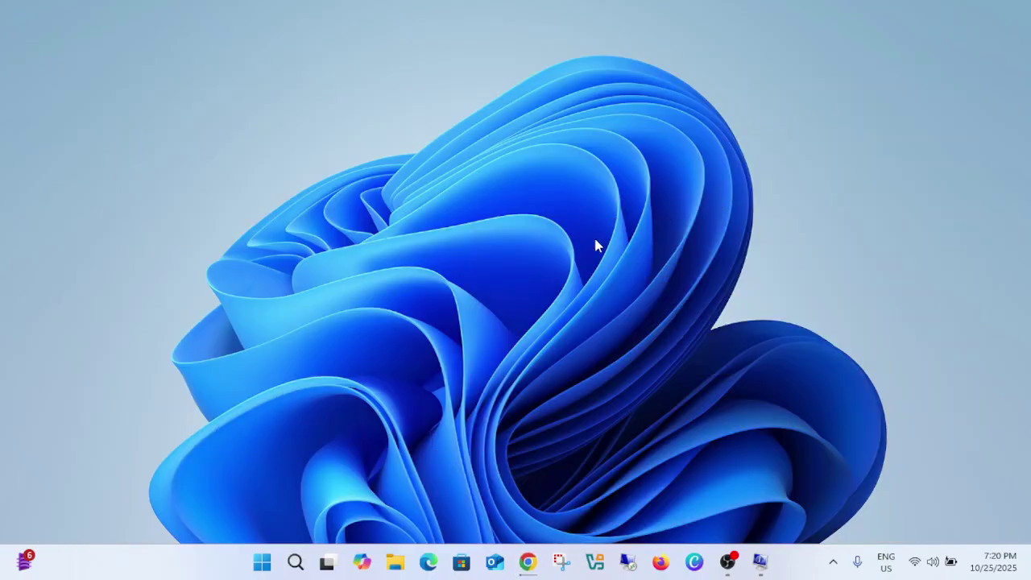
Open Windows Update in Settings to review the update status, minimize Settings and refresh the desktop.
left_click(262, 562)
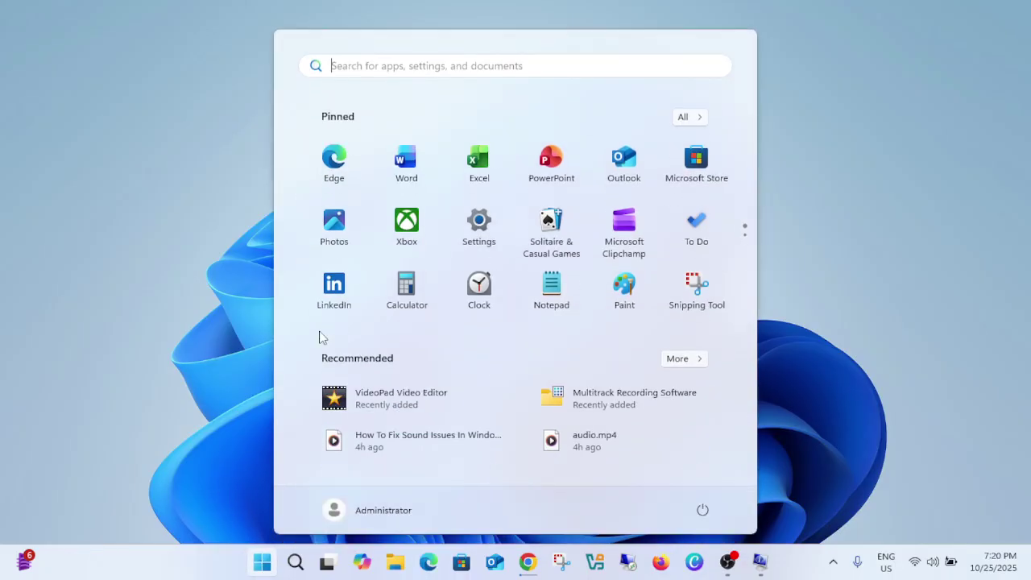
left_click(478, 227)
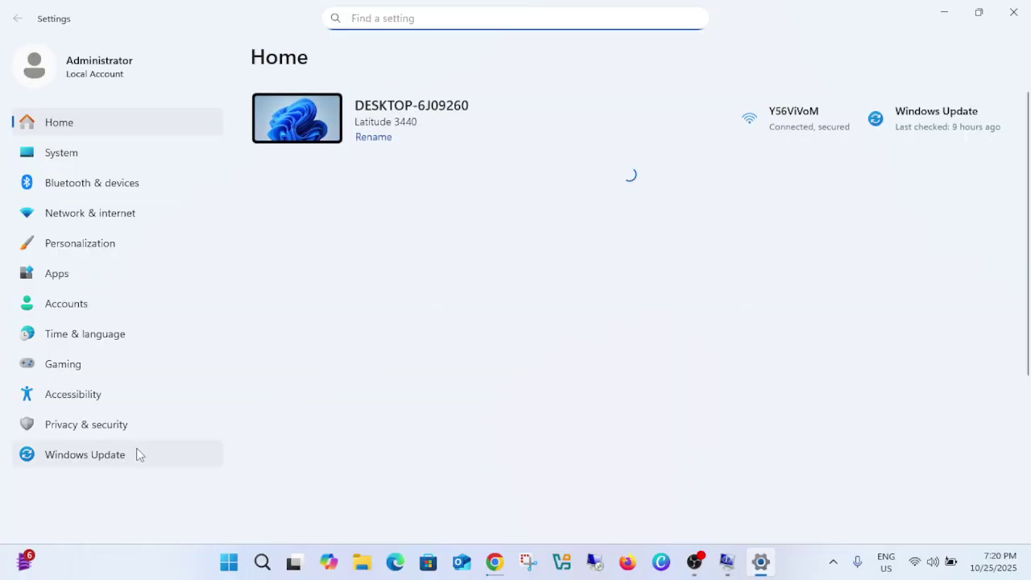
left_click(126, 461)
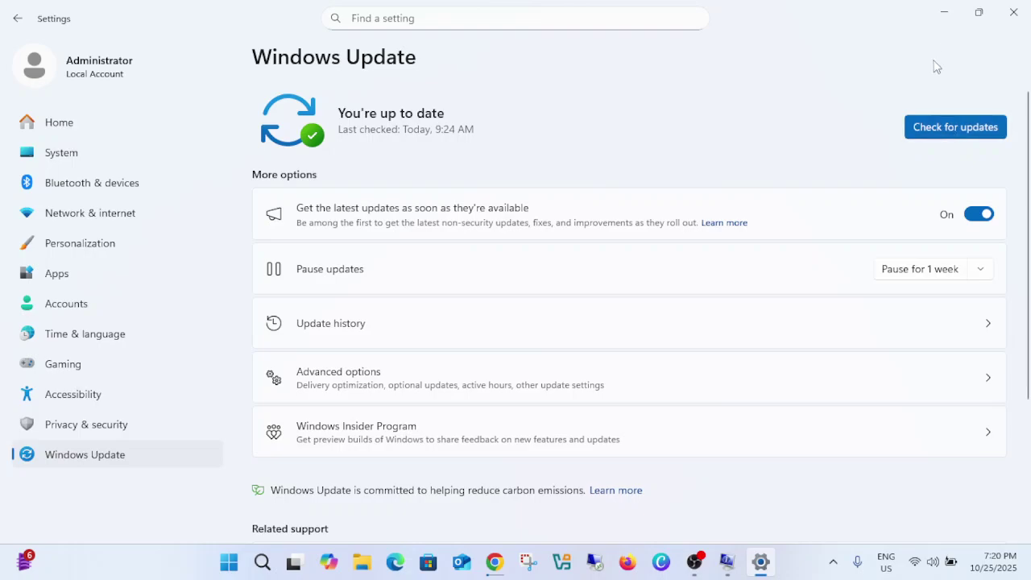
left_click(940, 21)
right_click(787, 120)
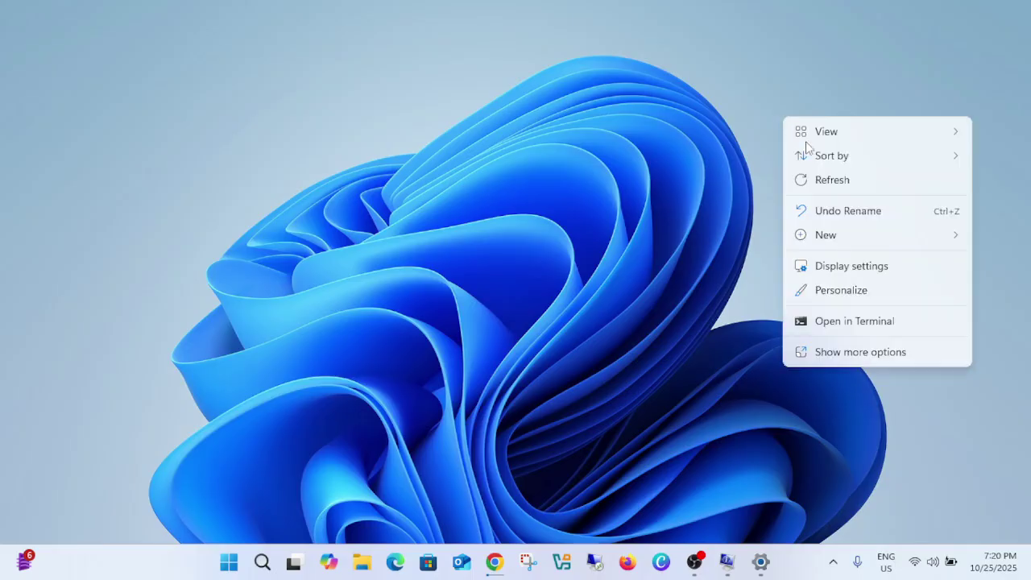
left_click(819, 179)
Return to Chrome to check the gfx_win_101.7076.exe download progress, minimize the browser and refresh the desktop again.
left_click(495, 562)
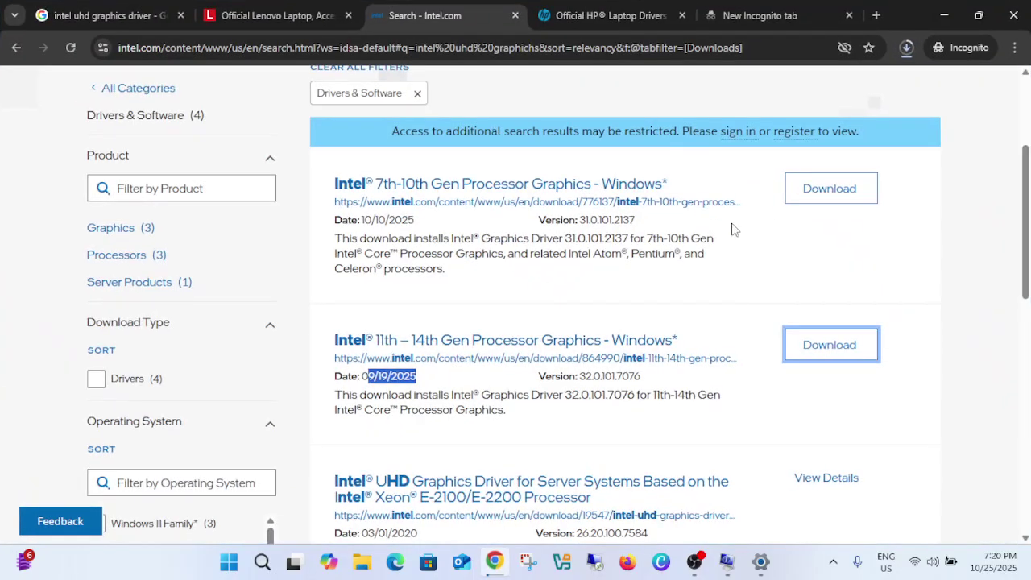
left_click(906, 48)
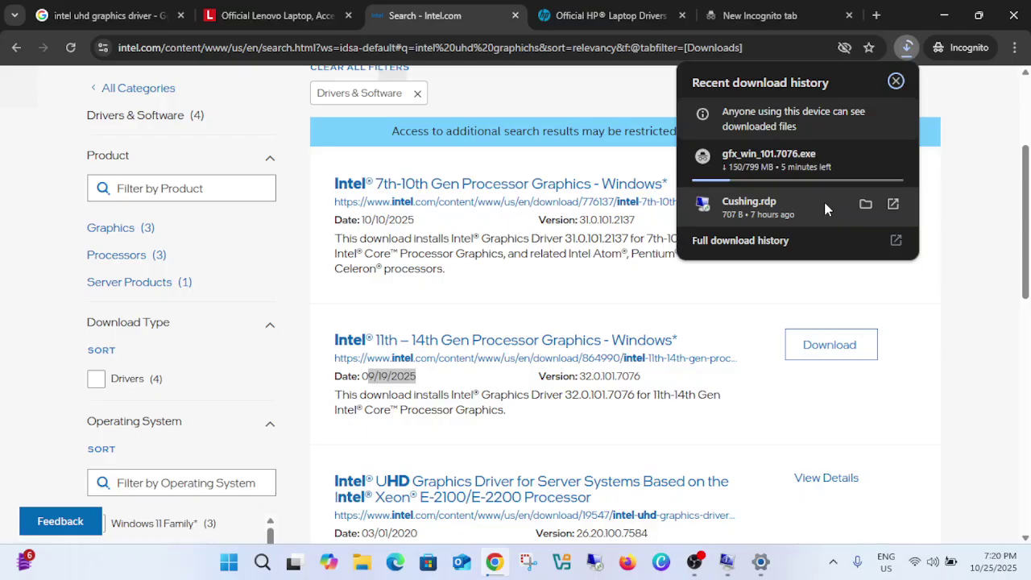
left_click(943, 18)
left_click(943, 18)
right_click(638, 96)
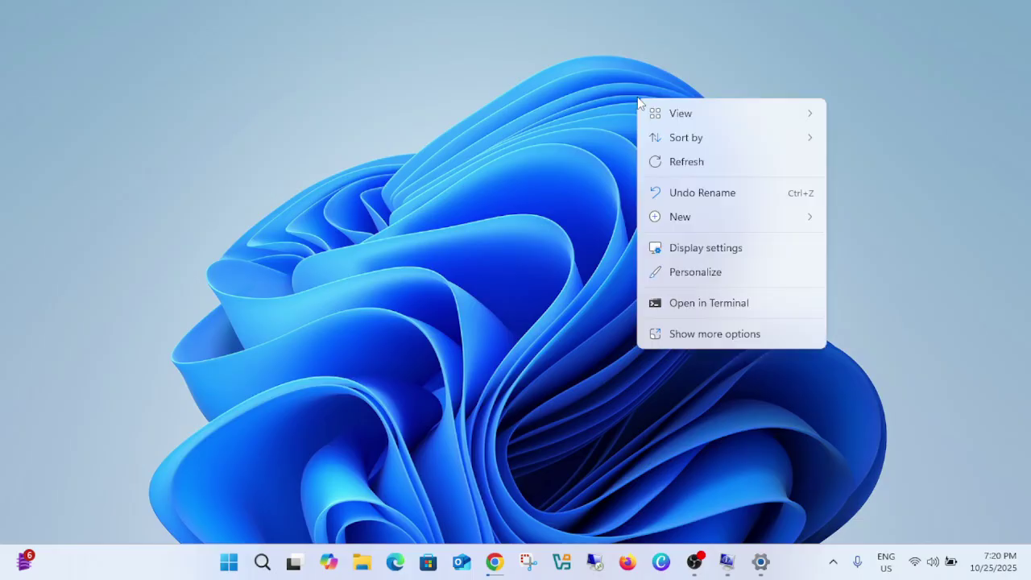
left_click(685, 162)
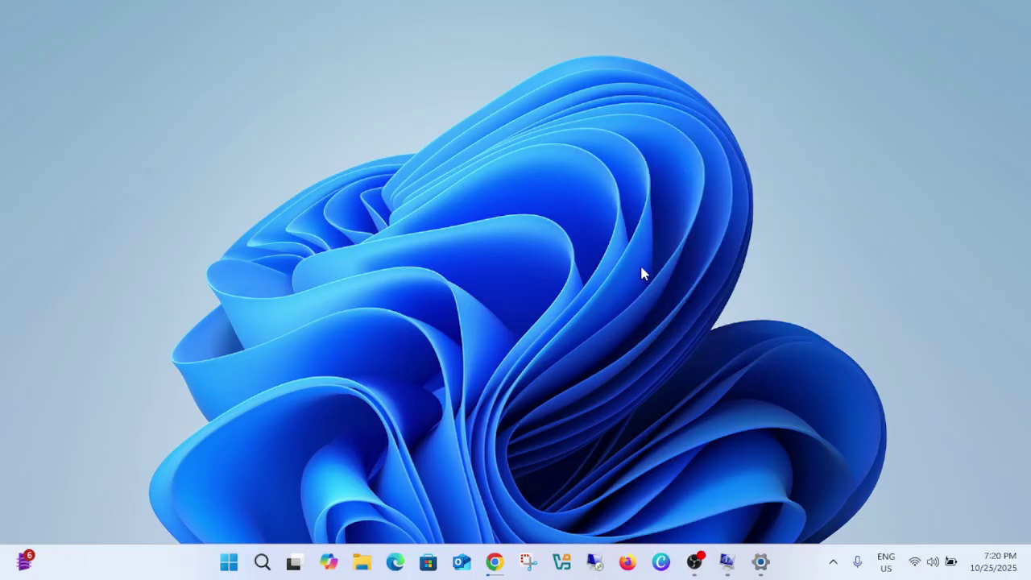